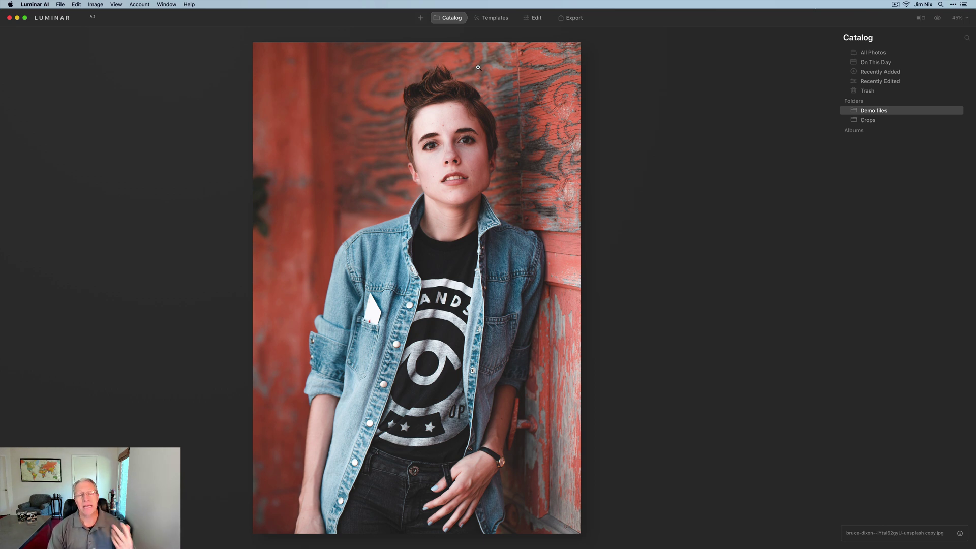
Try the Fashionista template from the suggested Essence collection on the portrait, and reset its adjustments.
{"action": "left_click", "coordinate": [492, 19]}
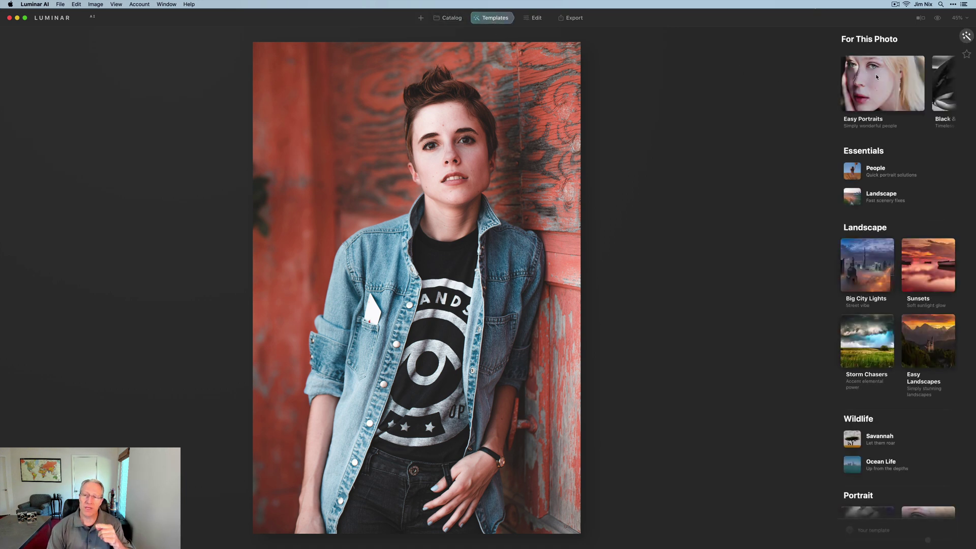
{"action": "scroll", "coordinate": [886, 86], "scroll_direction": "right", "scroll_amount": 3}
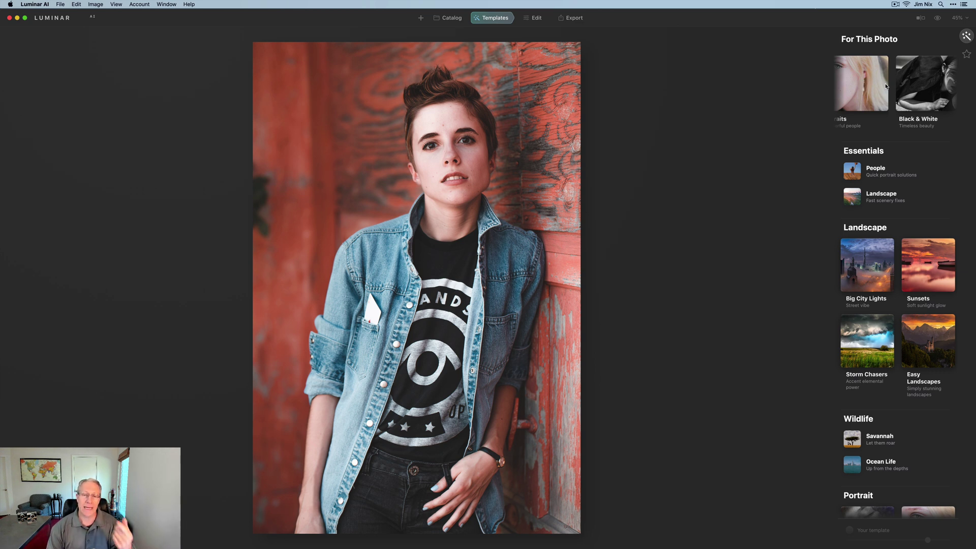
{"action": "scroll", "coordinate": [885, 87], "scroll_direction": "left", "scroll_amount": 3}
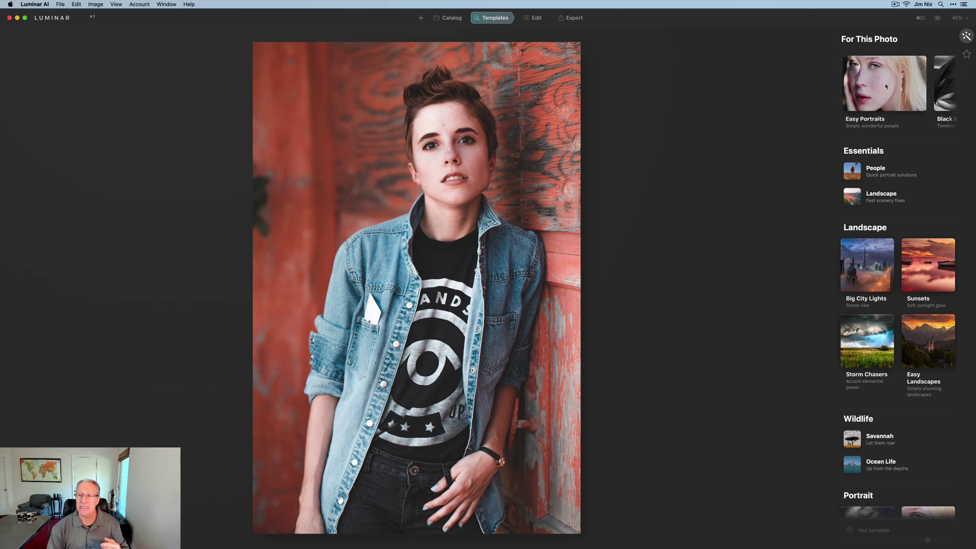
{"action": "scroll", "coordinate": [886, 86], "scroll_direction": "right", "scroll_amount": 5}
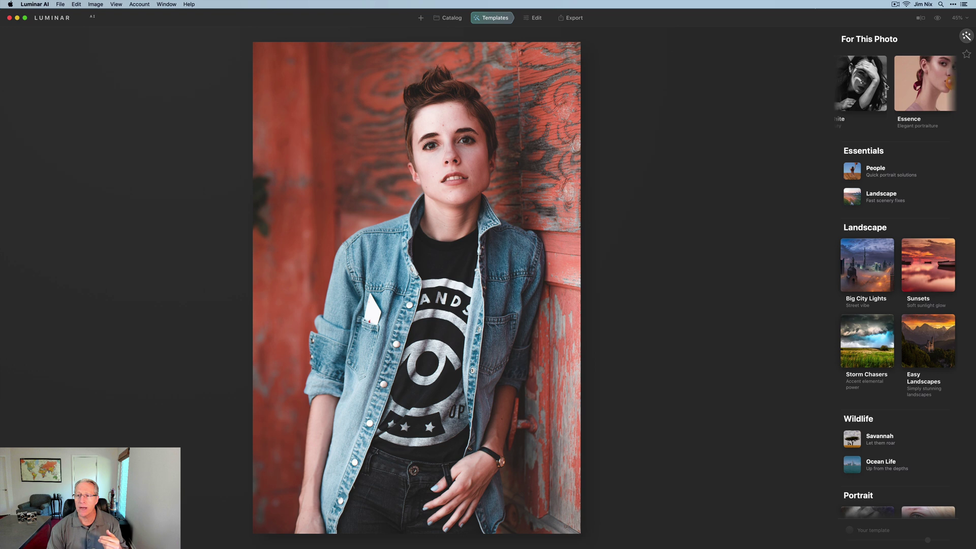
{"action": "scroll", "coordinate": [917, 105], "scroll_direction": "right", "scroll_amount": 1}
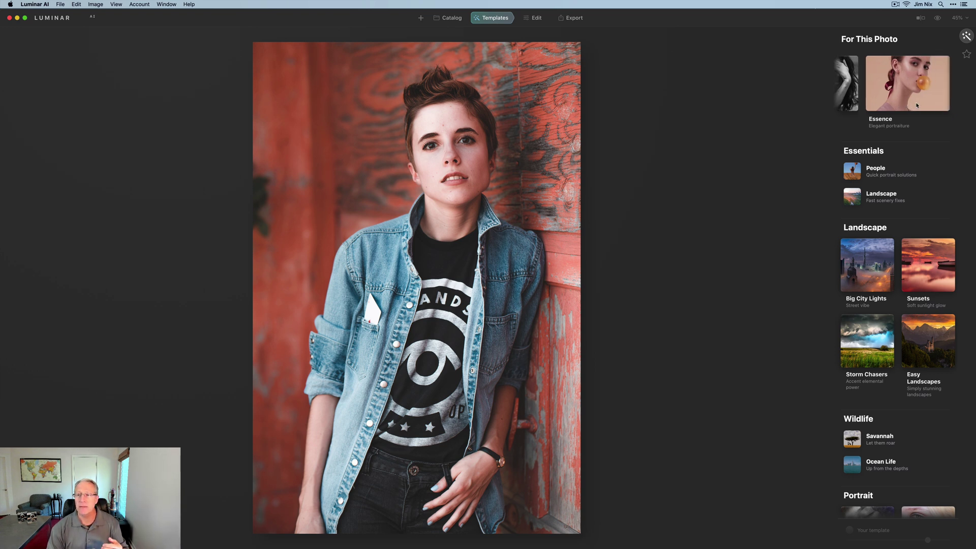
{"action": "left_click", "coordinate": [917, 105]}
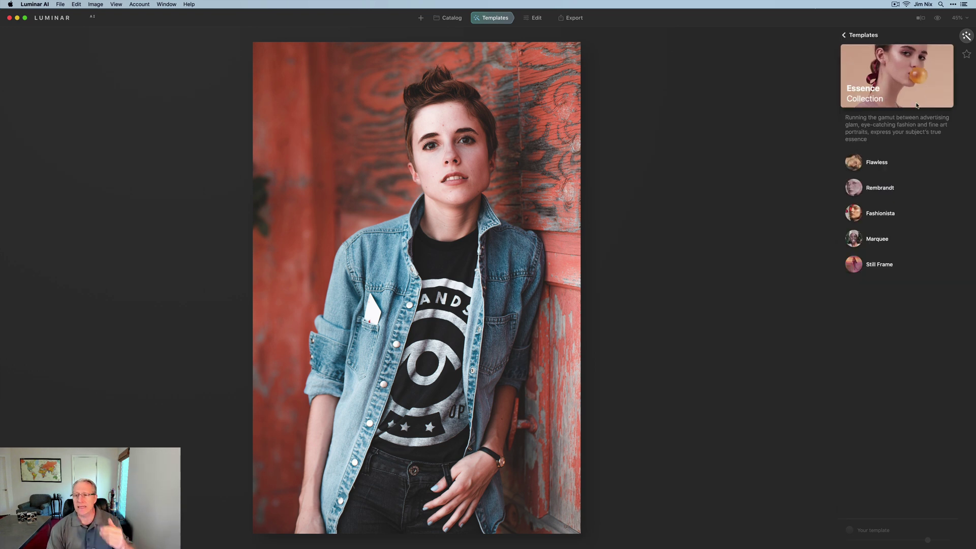
{"action": "left_click", "coordinate": [879, 218]}
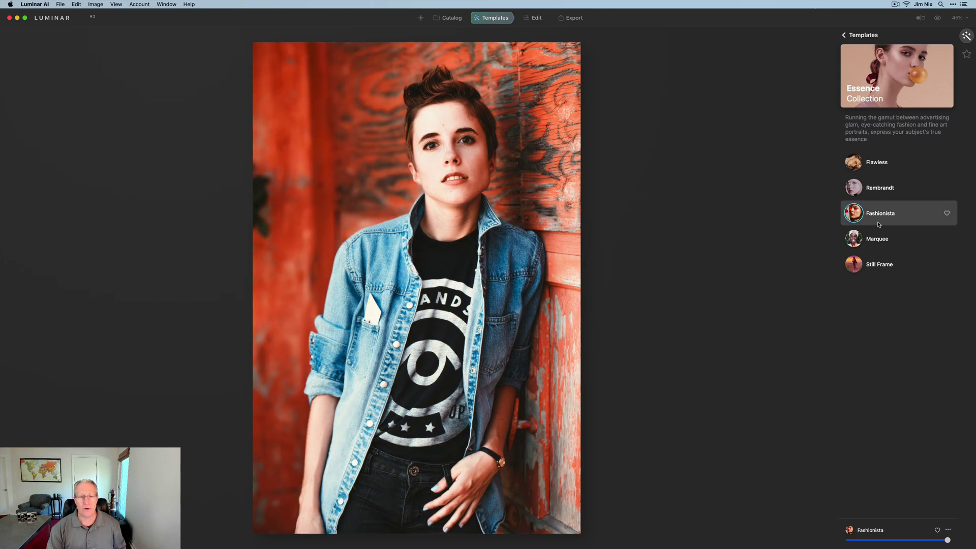
{"action": "left_click", "coordinate": [950, 530]}
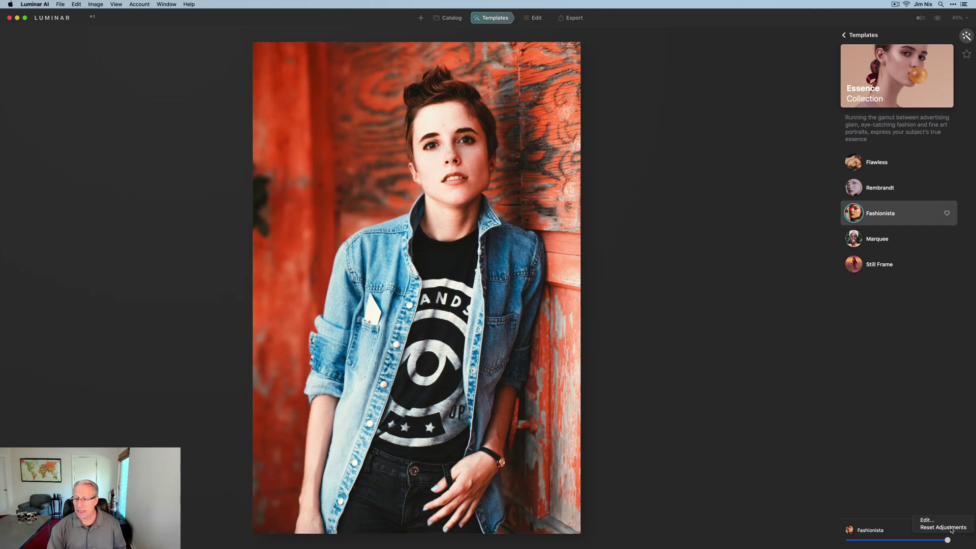
{"action": "left_click", "coordinate": [942, 527]}
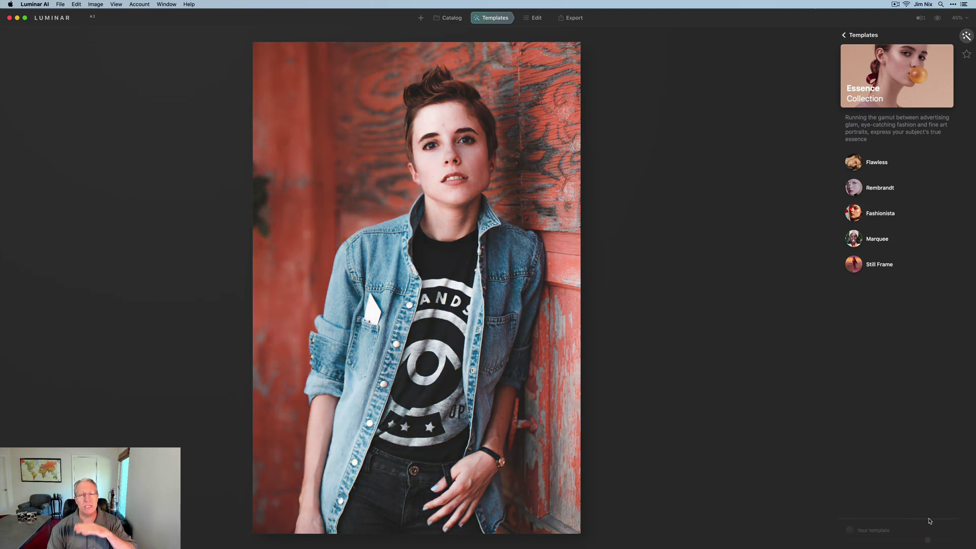
Apply the Burned Film template from the Experimental portrait collection to the photo.
{"action": "left_click", "coordinate": [845, 37]}
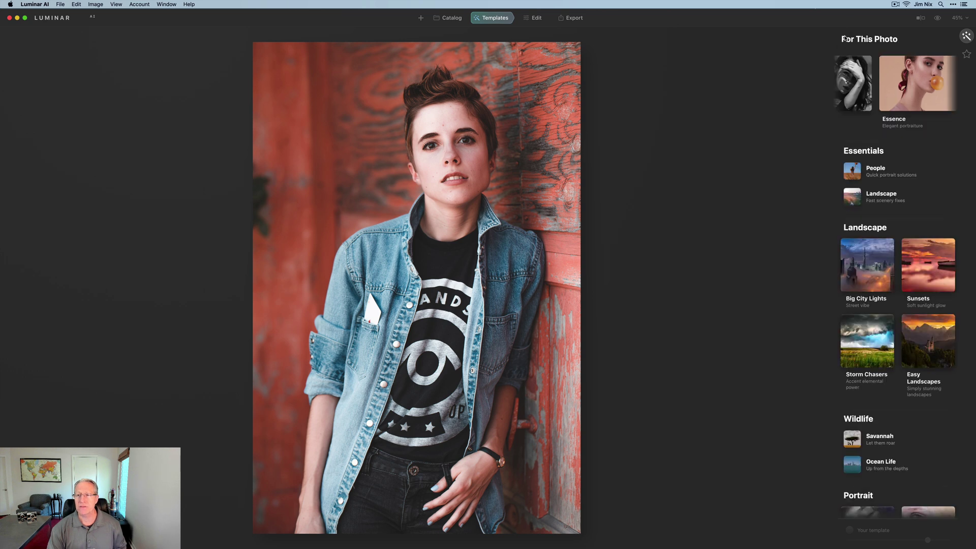
{"action": "scroll", "coordinate": [897, 350], "scroll_direction": "down", "scroll_amount": 2}
{"action": "scroll", "coordinate": [896, 351], "scroll_direction": "down", "scroll_amount": 6}
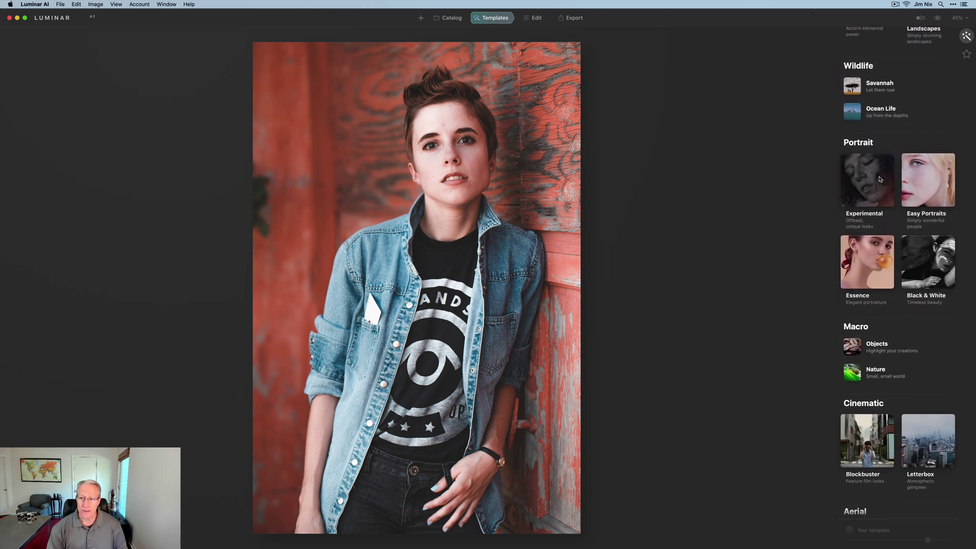
{"action": "scroll", "coordinate": [855, 382], "scroll_direction": "down", "scroll_amount": 5}
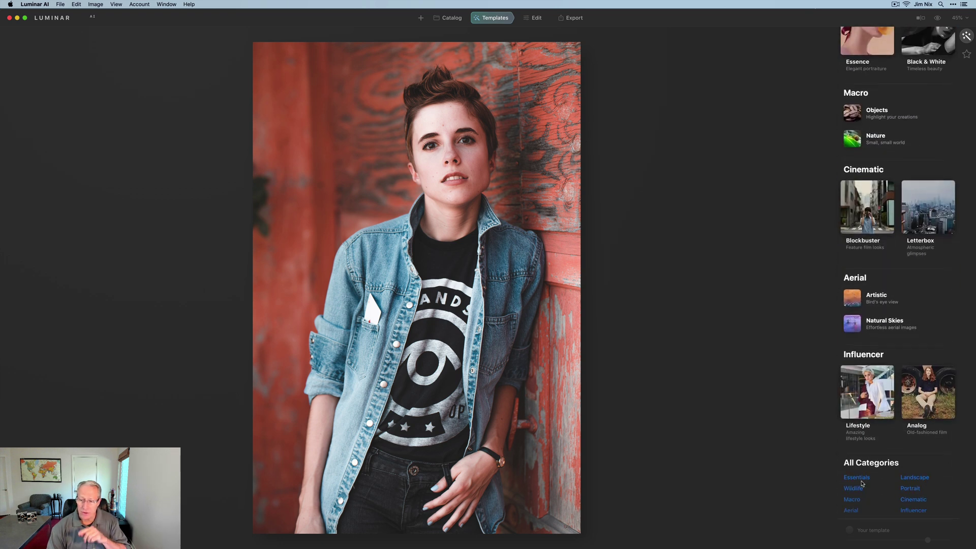
{"action": "scroll", "coordinate": [861, 484], "scroll_direction": "up", "scroll_amount": 7}
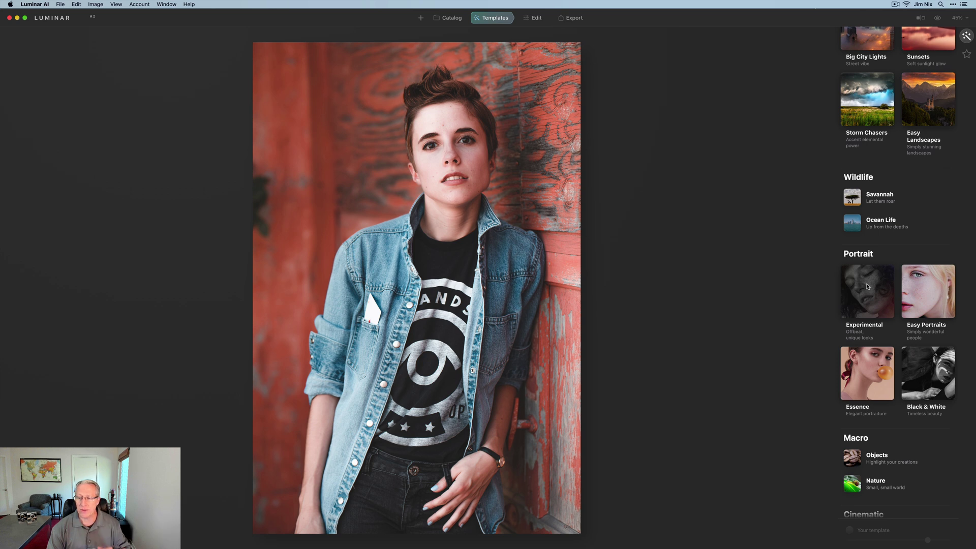
{"action": "left_click", "coordinate": [867, 286]}
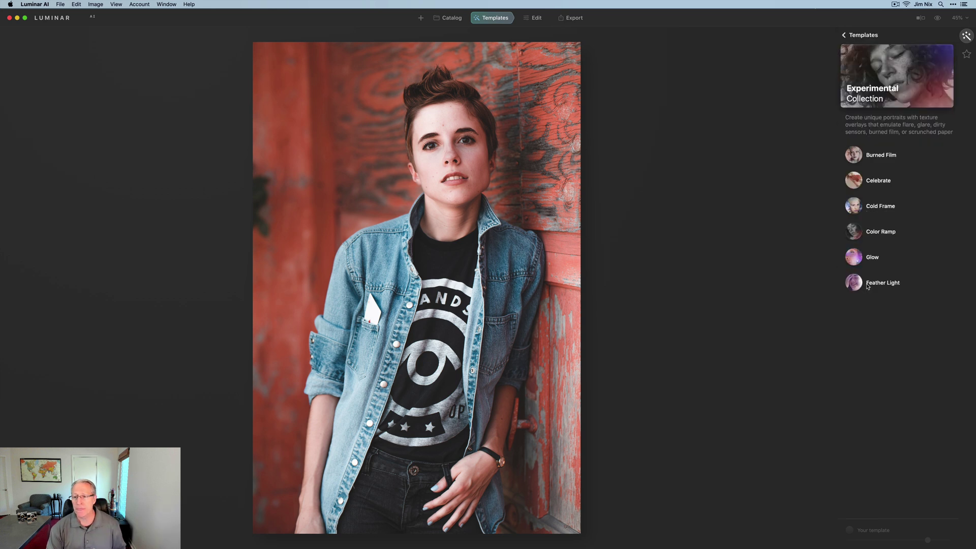
{"action": "left_click", "coordinate": [854, 161]}
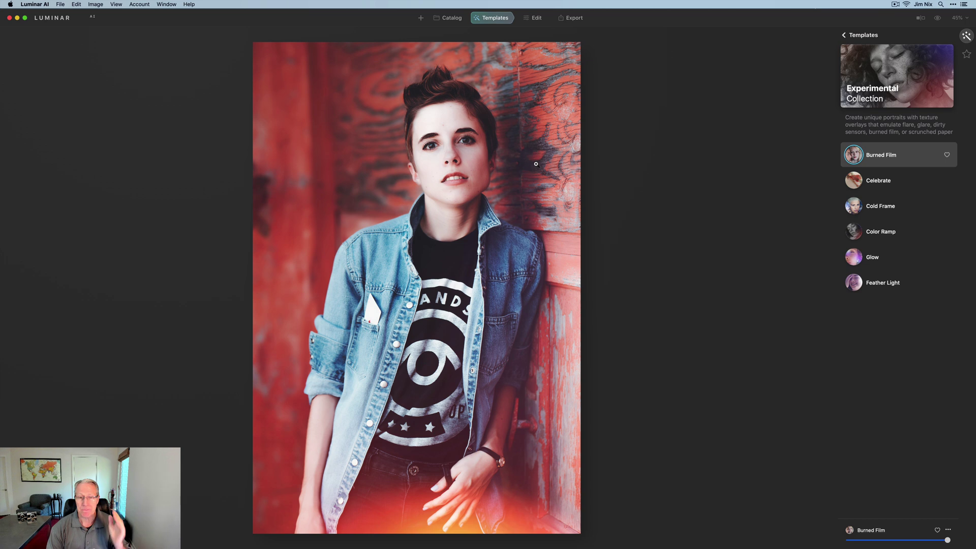
Examine which Essentials, Creative and Portrait edit tools the Burned Film template uses, including its Mood settings.
{"action": "left_click", "coordinate": [536, 18]}
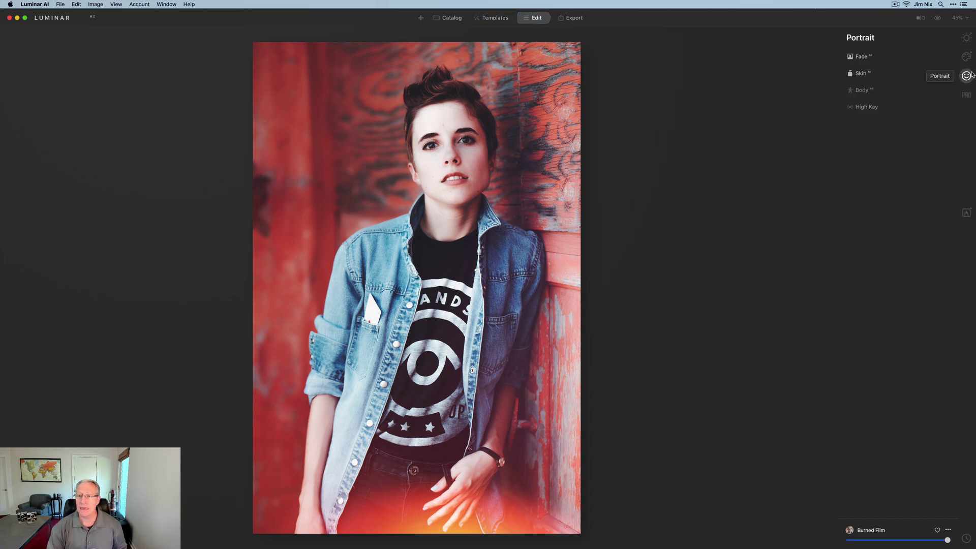
{"action": "left_click", "coordinate": [966, 37]}
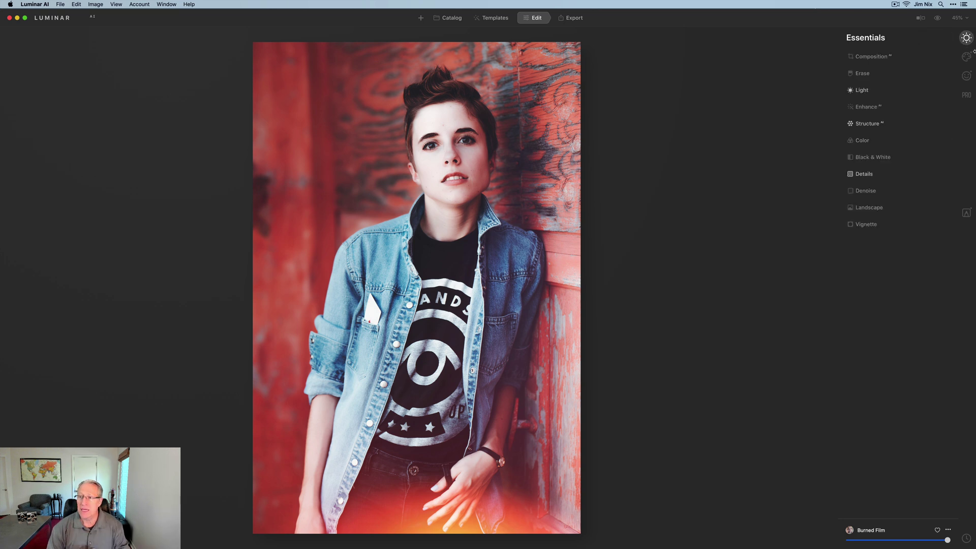
{"action": "left_click", "coordinate": [966, 57]}
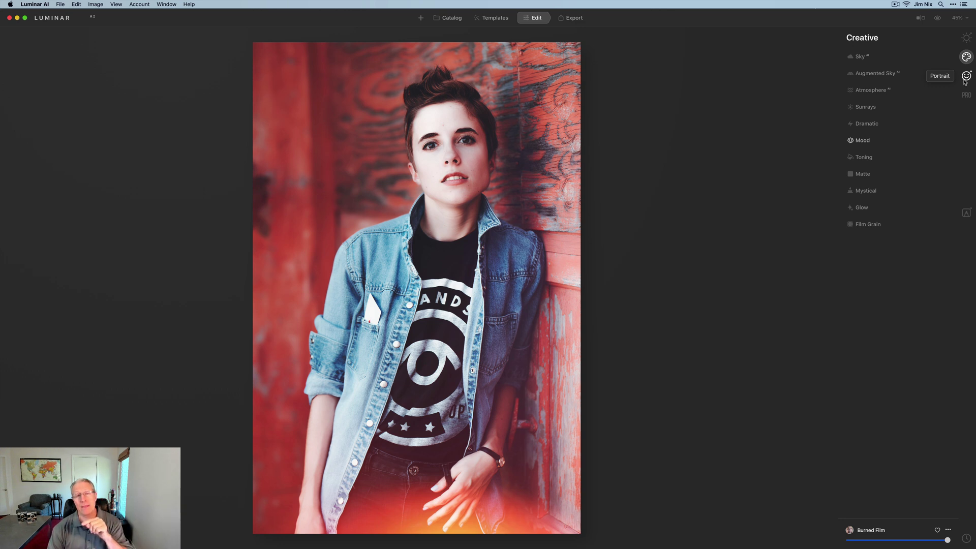
{"action": "left_click", "coordinate": [966, 37]}
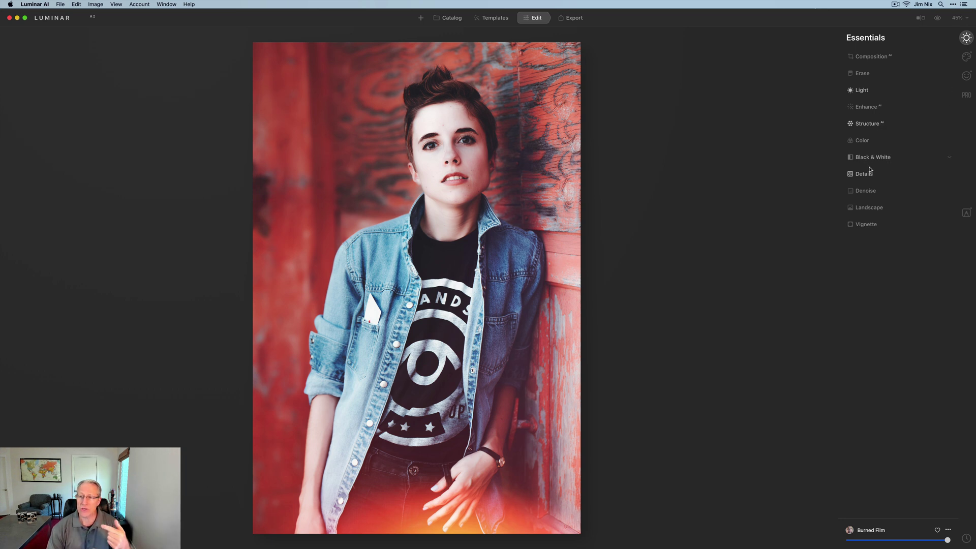
{"action": "left_click", "coordinate": [966, 58]}
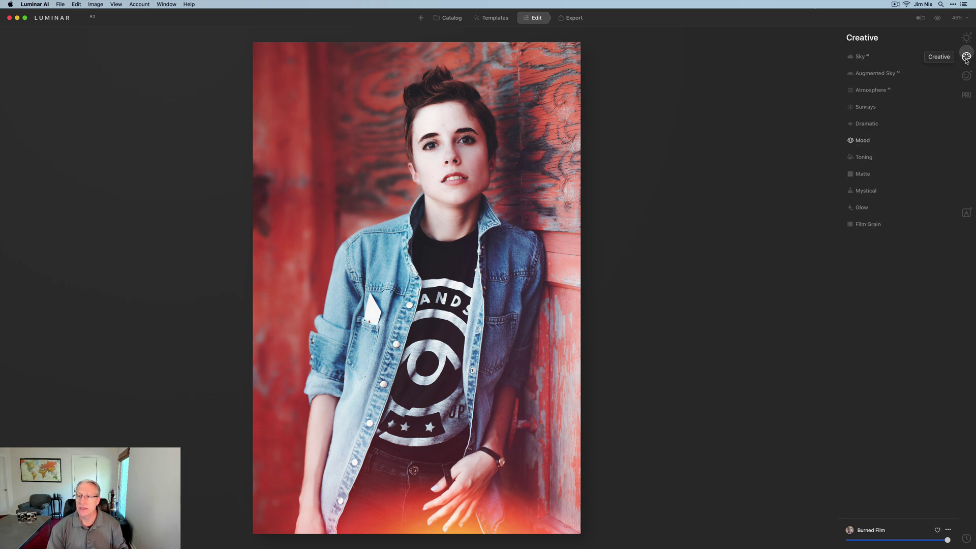
{"action": "left_click", "coordinate": [894, 144]}
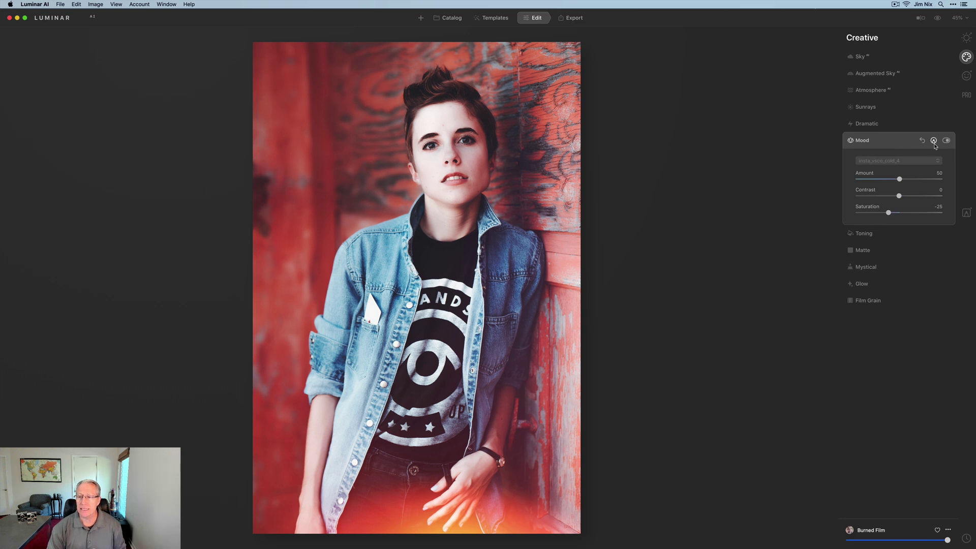
{"action": "left_click", "coordinate": [903, 138]}
{"action": "left_click", "coordinate": [966, 76]}
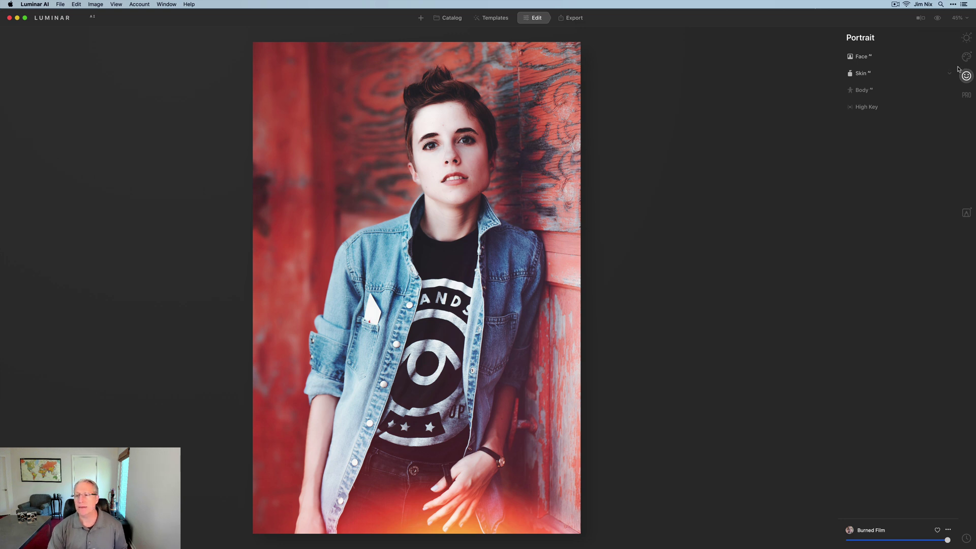
Set the Light adjustment's Highlights to -52 and Smart Contrast to 6.
{"action": "left_click", "coordinate": [966, 38]}
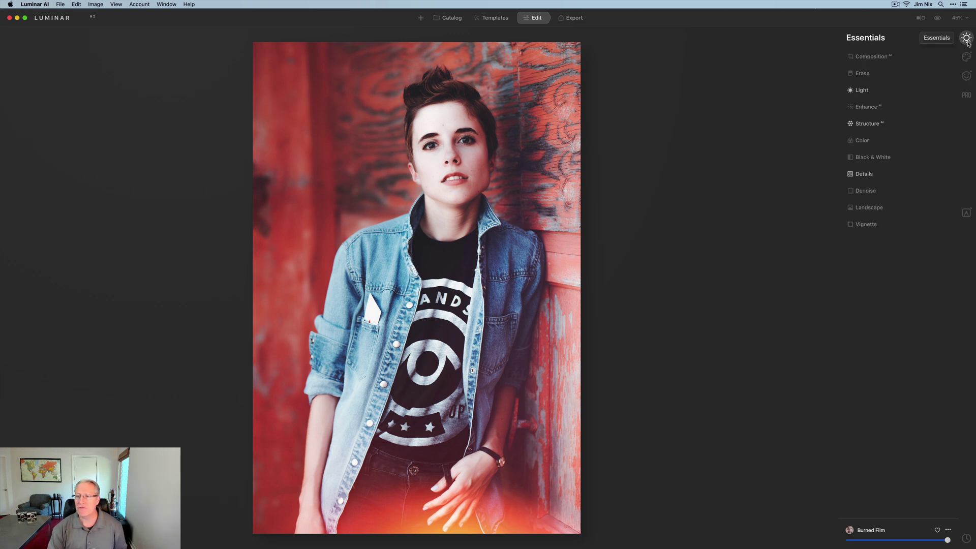
{"action": "left_click", "coordinate": [874, 94]}
{"action": "mouse_move", "coordinate": [899, 196]}
{"action": "left_mouse_down"}
{"action": "mouse_move", "coordinate": [911, 197]}
{"action": "mouse_move", "coordinate": [872, 197]}
{"action": "mouse_move", "coordinate": [902, 180]}
{"action": "left_mouse_up"}
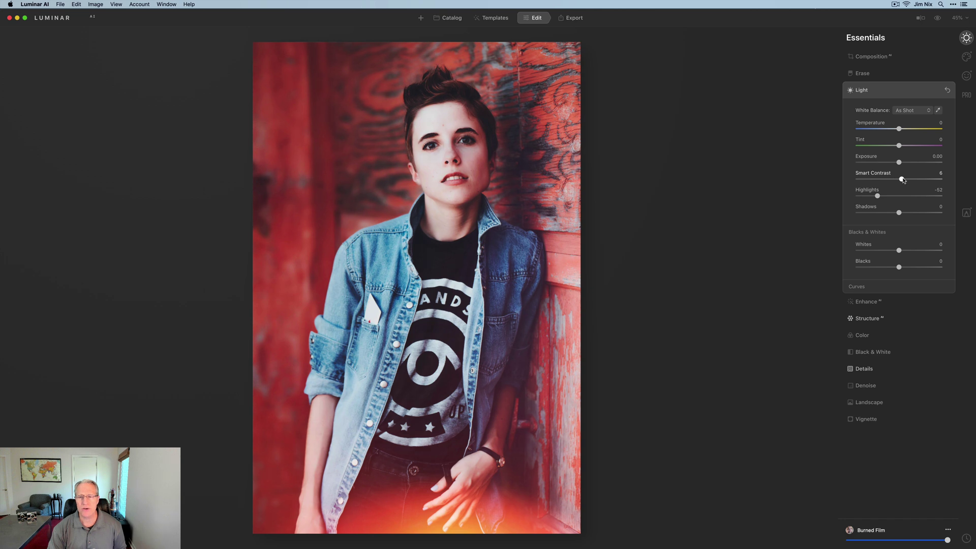
Set the Structure AI amount to 28 and the Enhance AI Accent to 21.
{"action": "left_click", "coordinate": [869, 319]}
{"action": "mouse_move", "coordinate": [896, 150]}
{"action": "left_mouse_down"}
{"action": "mouse_move", "coordinate": [888, 150]}
{"action": "mouse_move", "coordinate": [913, 149]}
{"action": "left_mouse_up"}
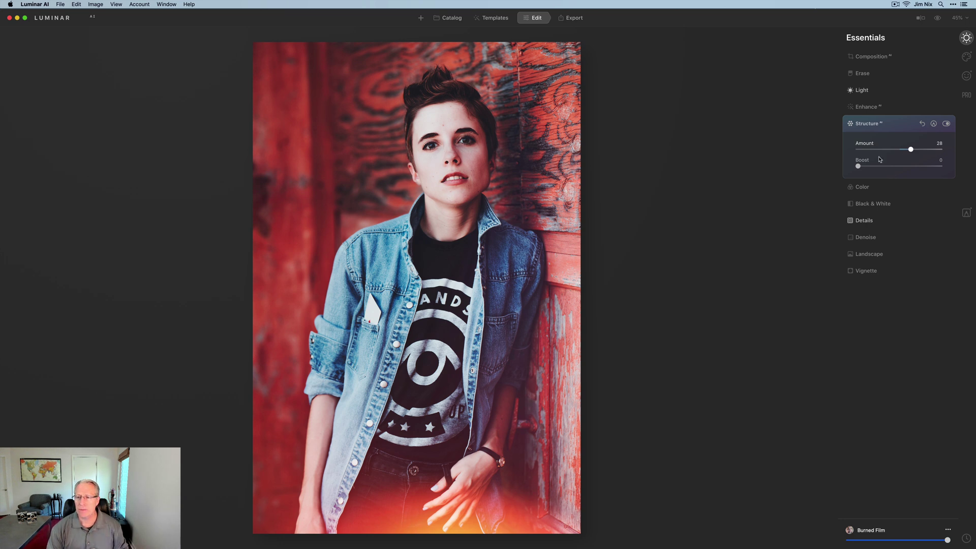
{"action": "left_click", "coordinate": [866, 107]}
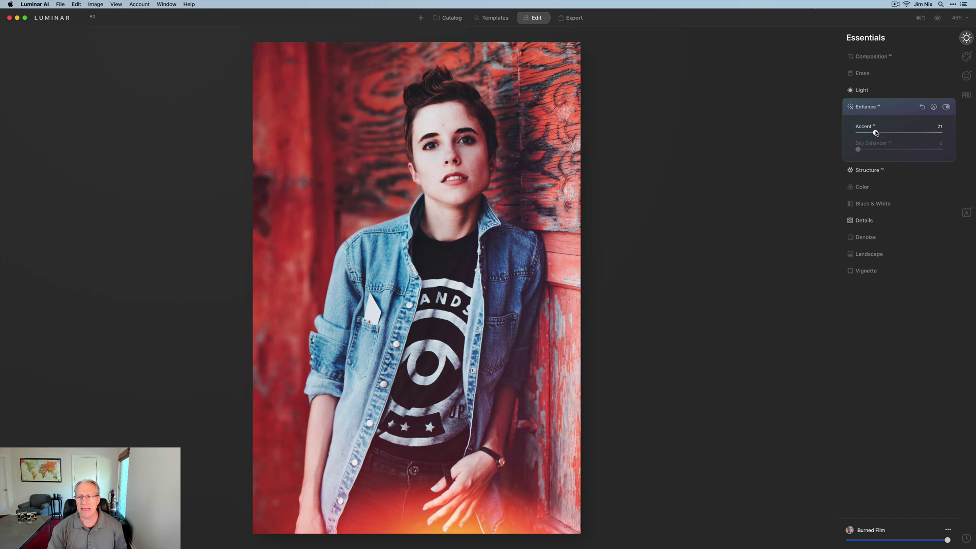
Set the Details adjustment to Small Details 3, Medium Details 4 and Large Details 17.
{"action": "left_click", "coordinate": [862, 221]}
{"action": "left_click_drag", "start_coordinate": [894, 217], "coordinate": [907, 233]}
{"action": "left_click_drag", "start_coordinate": [894, 200], "coordinate": [901, 201]}
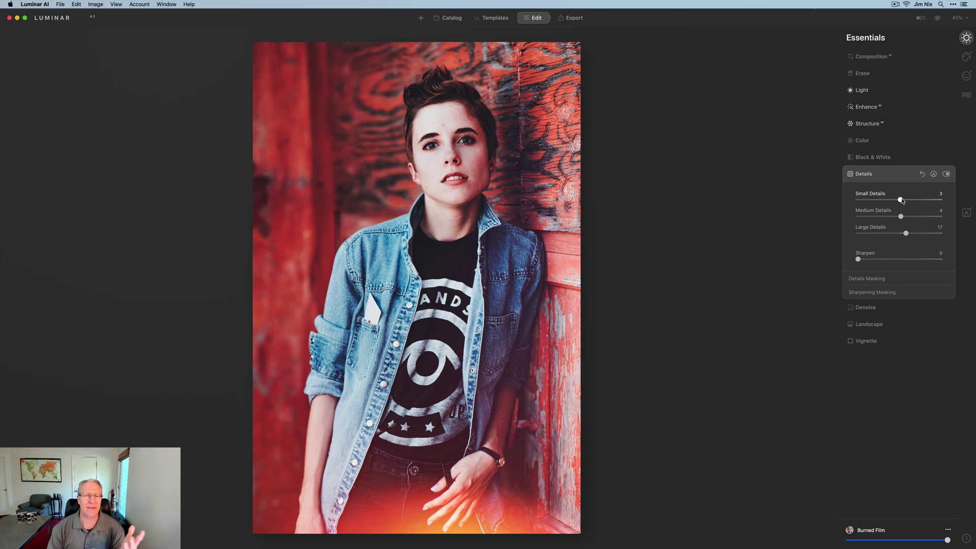
Raise Face Light to 21 in the Face AI portrait adjustment and inspect the subject up close.
{"action": "left_click", "coordinate": [966, 57]}
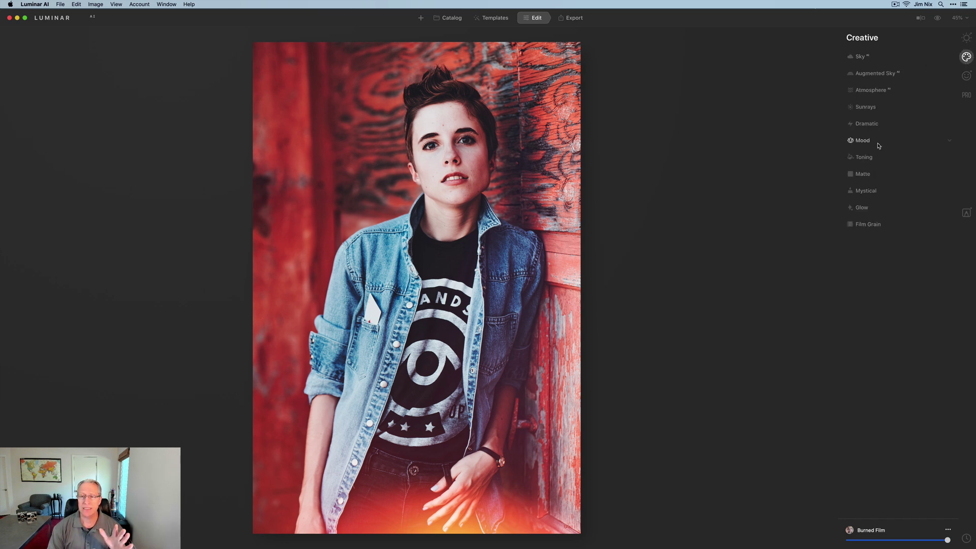
{"action": "left_click", "coordinate": [966, 75]}
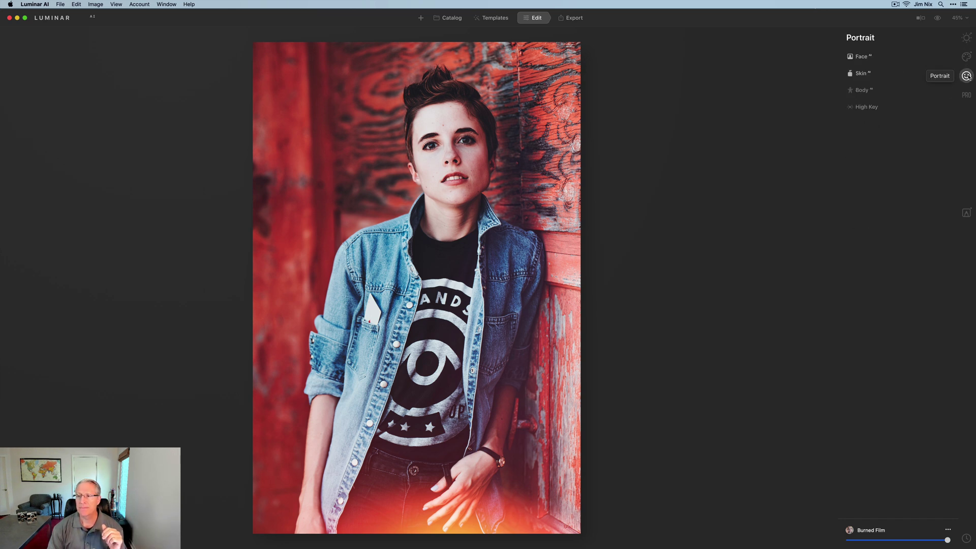
{"action": "left_click", "coordinate": [875, 58]}
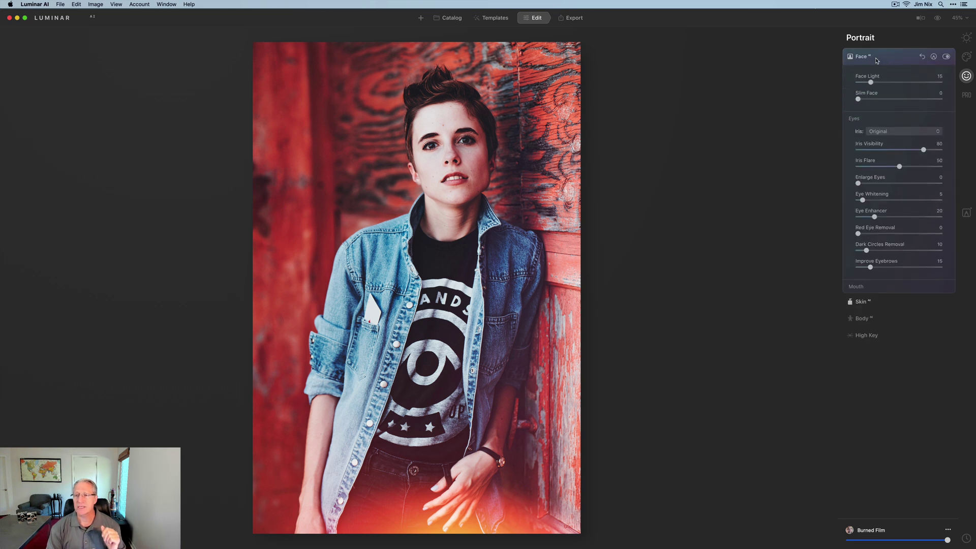
{"action": "left_click", "coordinate": [958, 18]}
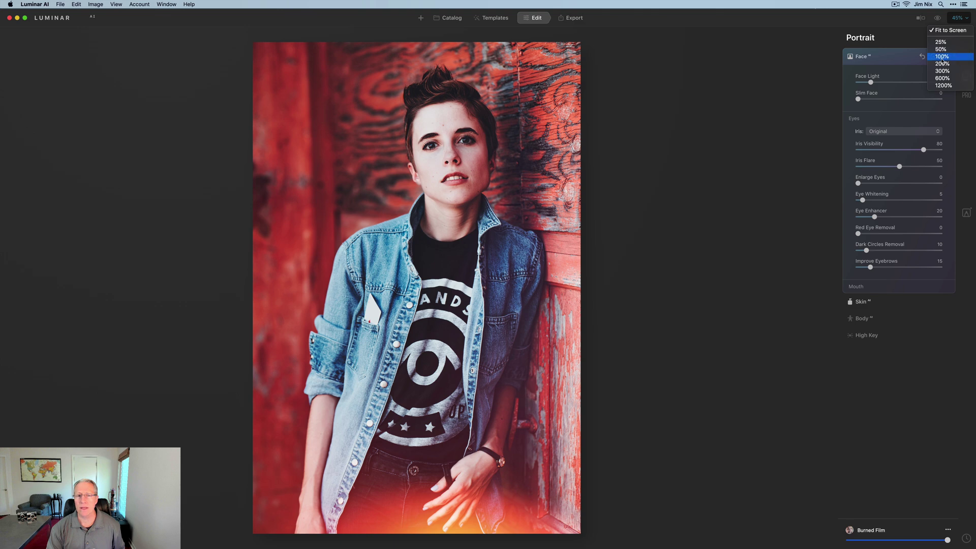
{"action": "left_click", "coordinate": [942, 56]}
{"action": "scroll", "coordinate": [565, 196], "scroll_direction": "up", "scroll_amount": 5}
{"action": "scroll", "coordinate": [565, 197], "scroll_direction": "up", "scroll_amount": 3}
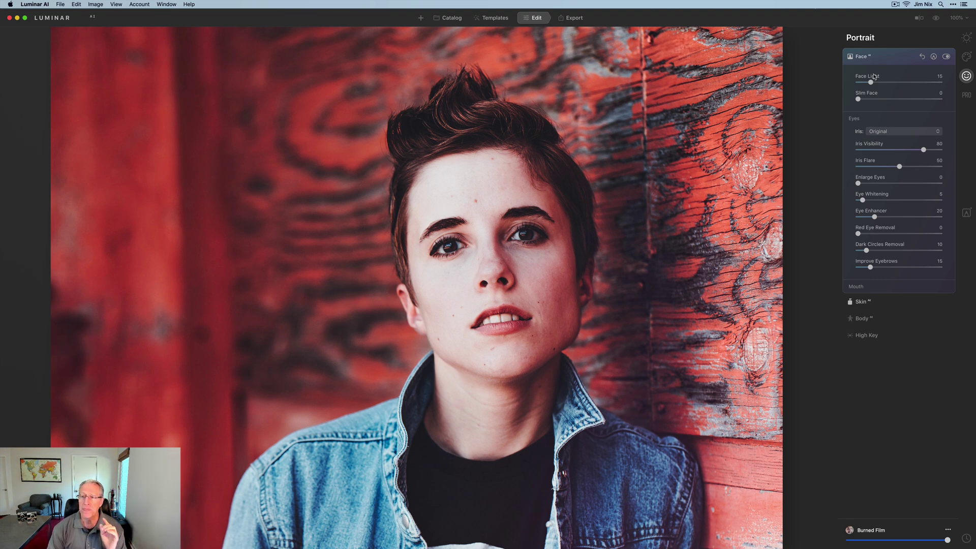
{"action": "left_click_drag", "start_coordinate": [869, 82], "coordinate": [876, 83]}
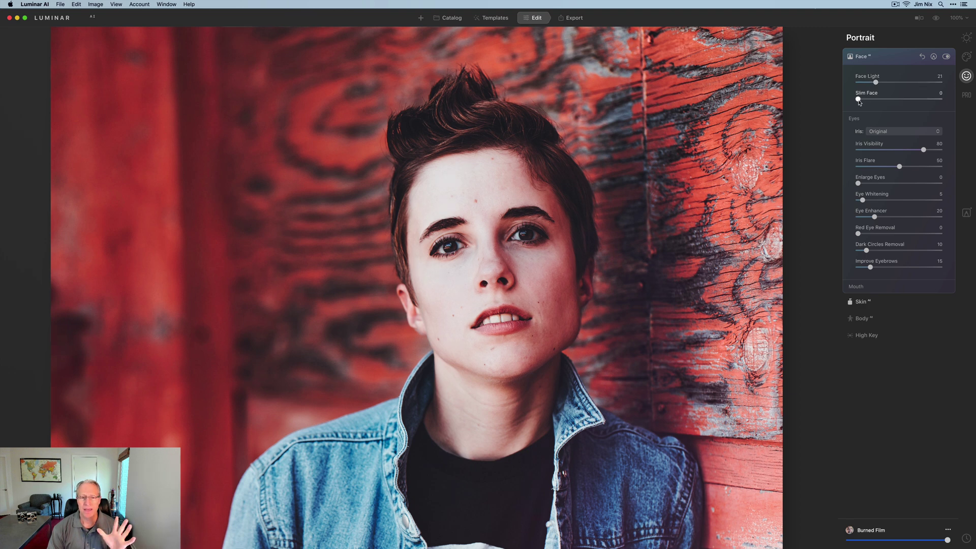
{"action": "scroll", "coordinate": [613, 263], "scroll_direction": "down", "scroll_amount": 10}
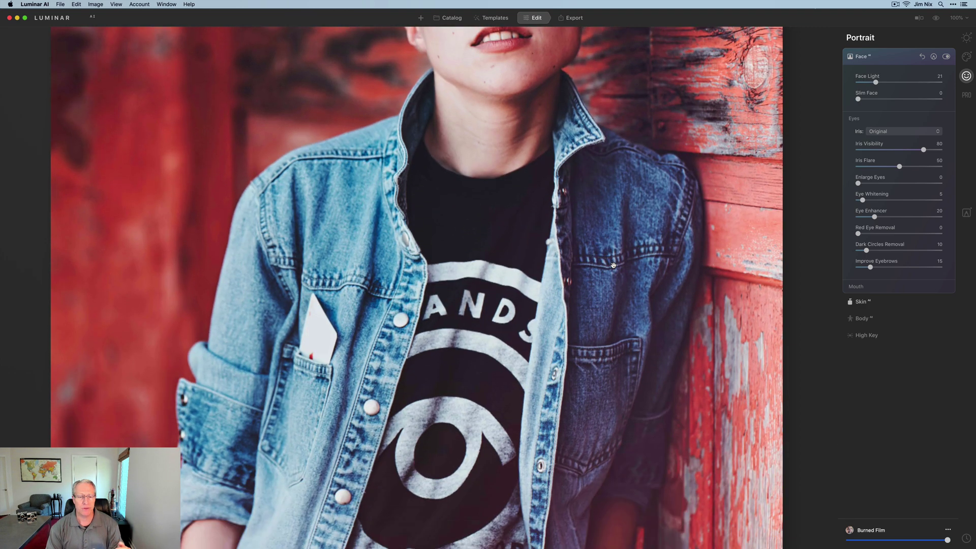
{"action": "scroll", "coordinate": [612, 265], "scroll_direction": "up", "scroll_amount": 10}
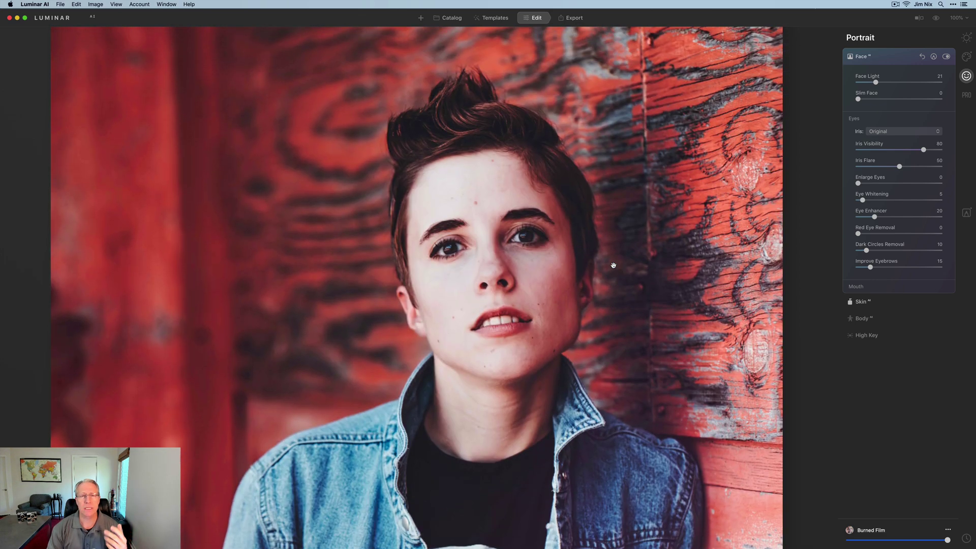
Change the iris color to Blue in the Face AI eye settings and inspect the eyes up close.
{"action": "left_click", "coordinate": [893, 132]}
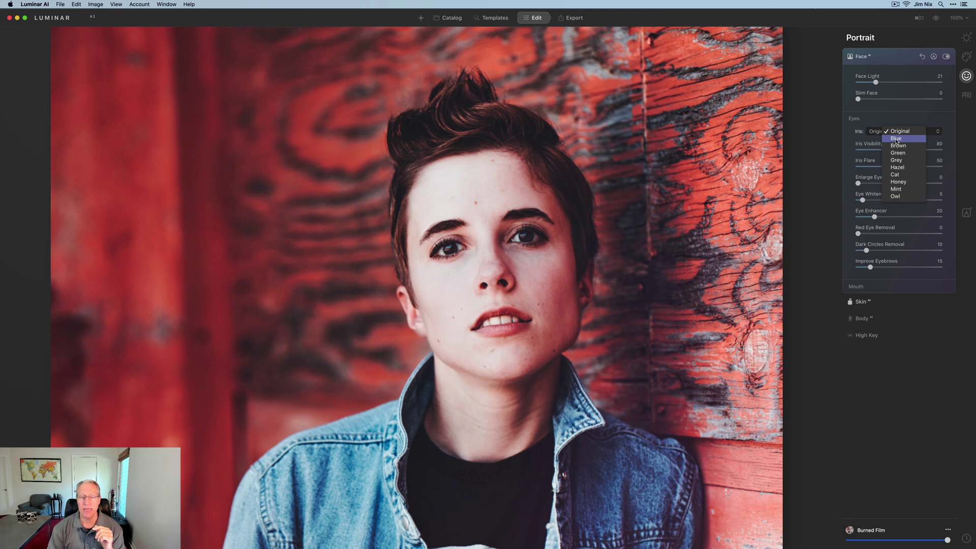
{"action": "left_click", "coordinate": [896, 139]}
{"action": "scroll", "coordinate": [642, 383], "scroll_direction": "down", "scroll_amount": 1}
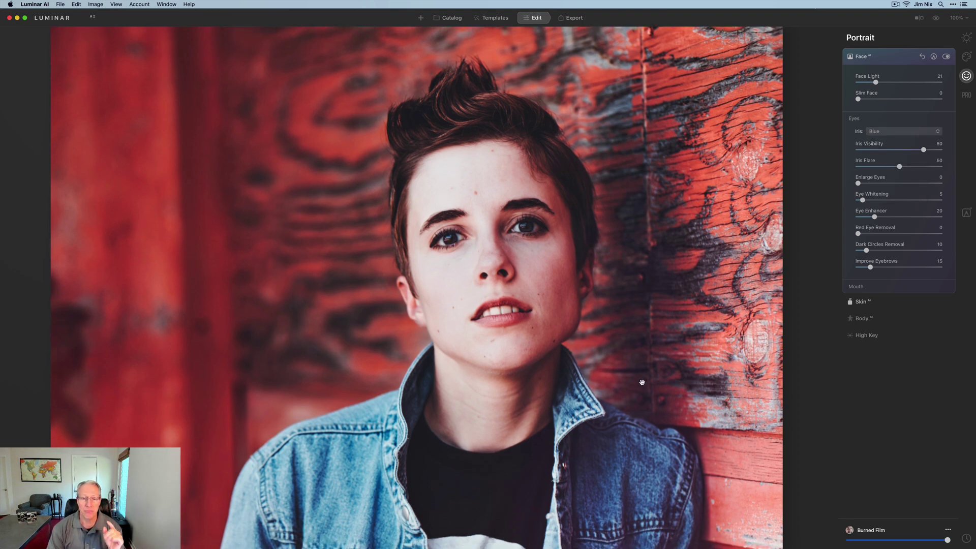
{"action": "scroll", "coordinate": [642, 382], "scroll_direction": "down", "scroll_amount": 3}
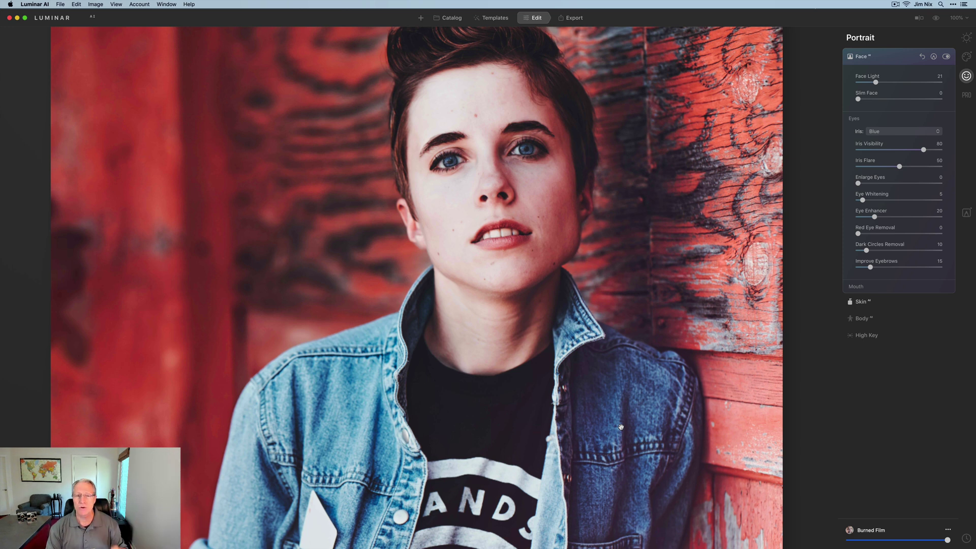
{"action": "scroll", "coordinate": [621, 426], "scroll_direction": "up", "scroll_amount": 2}
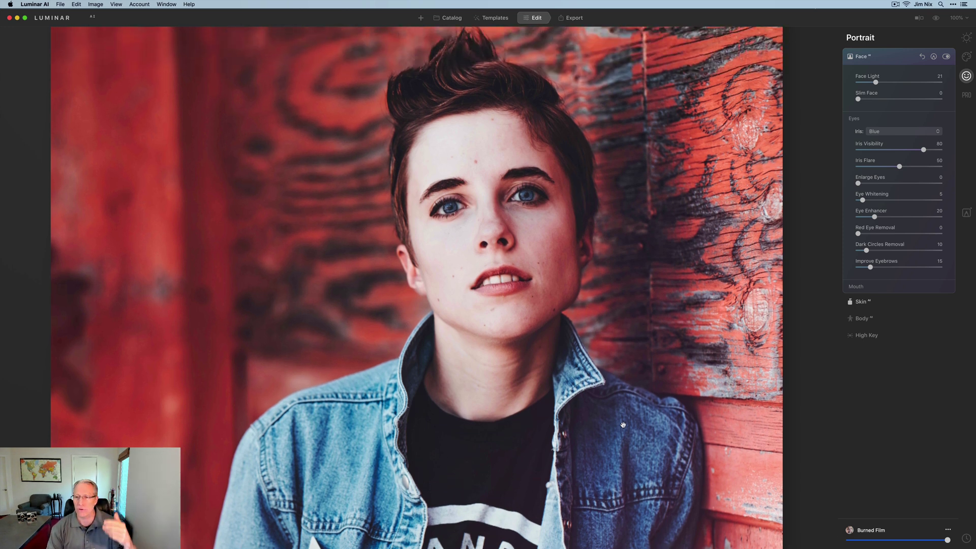
Set Iris Visibility to 47, Iris Flare to 70, Eye Whitening to 37 and Eye Enhancer to 36, and compare with Face AI disabled.
{"action": "mouse_move", "coordinate": [924, 150]}
{"action": "left_mouse_down"}
{"action": "mouse_move", "coordinate": [940, 152]}
{"action": "mouse_move", "coordinate": [897, 152]}
{"action": "mouse_move", "coordinate": [900, 167]}
{"action": "mouse_move", "coordinate": [915, 167]}
{"action": "left_mouse_up"}
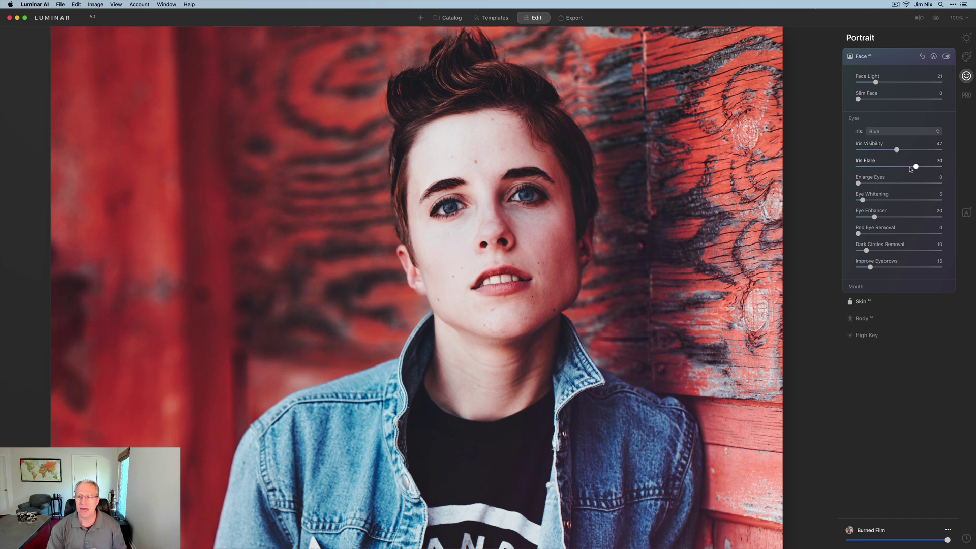
{"action": "left_click_drag", "start_coordinate": [862, 199], "coordinate": [890, 218]}
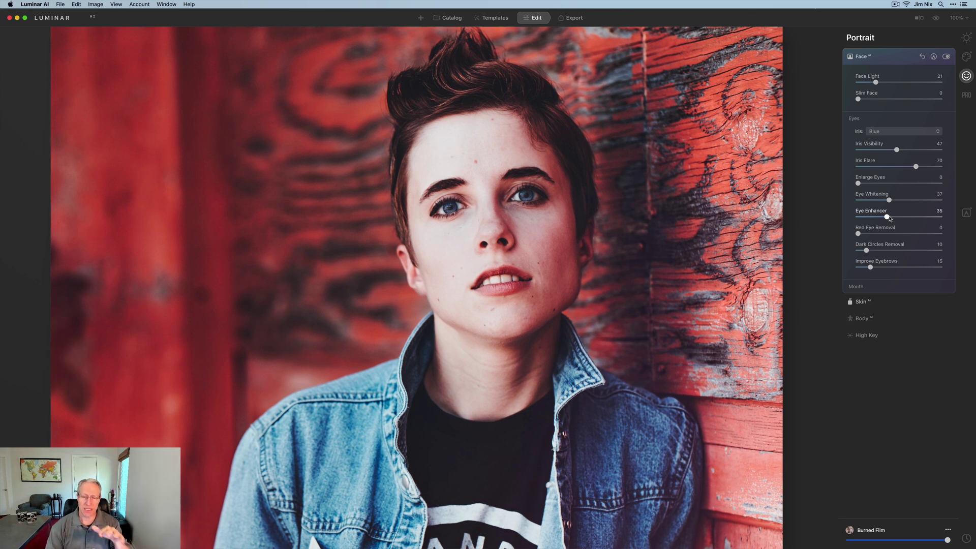
{"action": "left_click", "coordinate": [946, 57]}
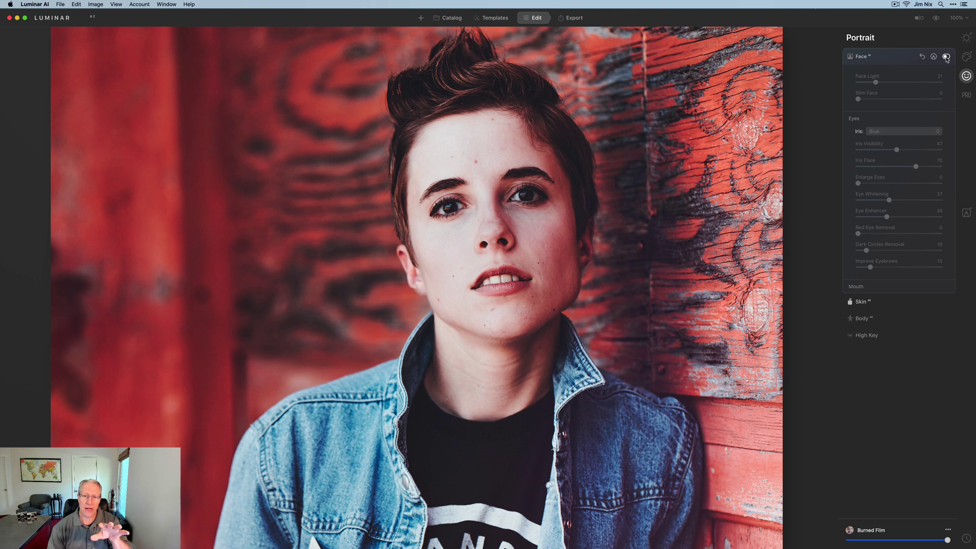
{"action": "left_click", "coordinate": [946, 57]}
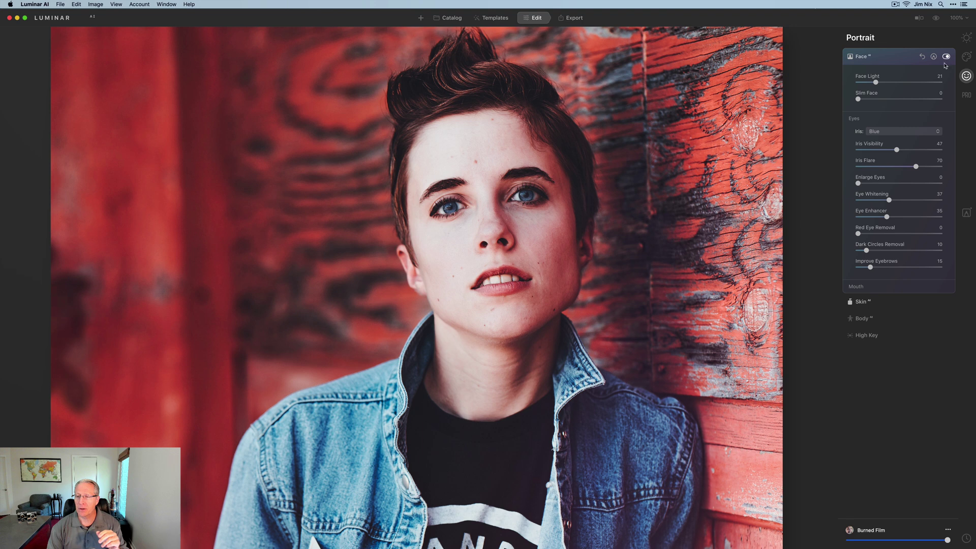
{"action": "mouse_move", "coordinate": [898, 151]}
{"action": "left_mouse_down"}
{"action": "mouse_move", "coordinate": [886, 151]}
{"action": "mouse_move", "coordinate": [898, 150]}
{"action": "left_mouse_up"}
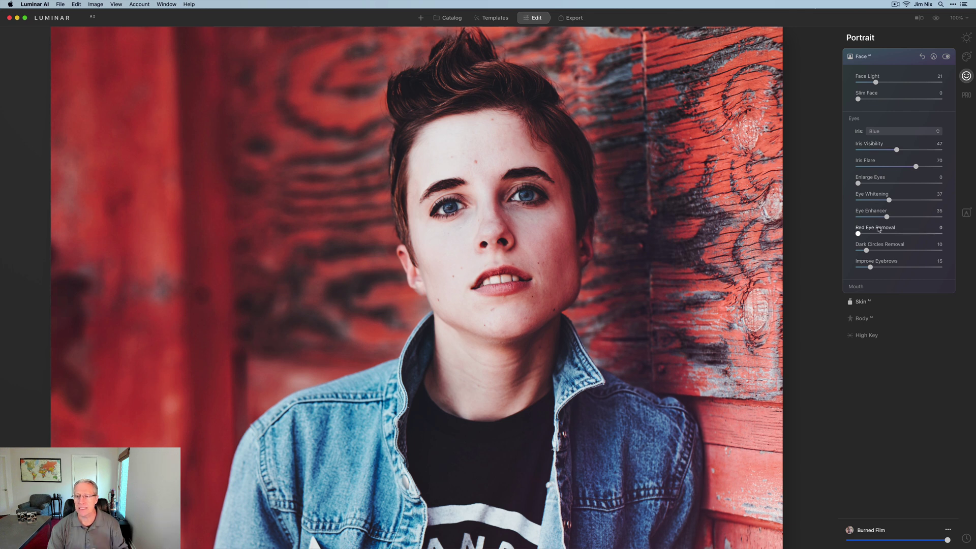
Set Teeth Whitening to 39 in the Face AI mouth settings.
{"action": "mouse_move", "coordinate": [870, 288]}
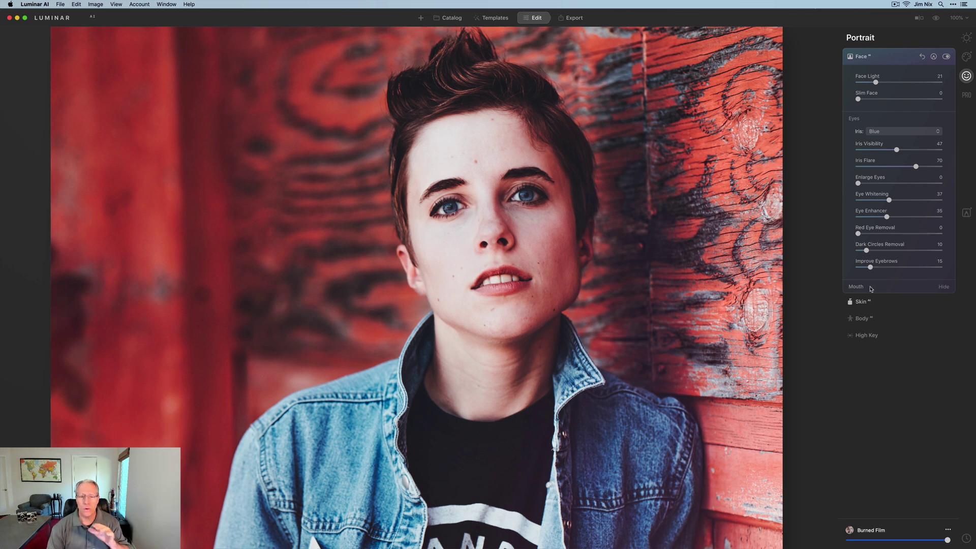
{"action": "left_click", "coordinate": [870, 288]}
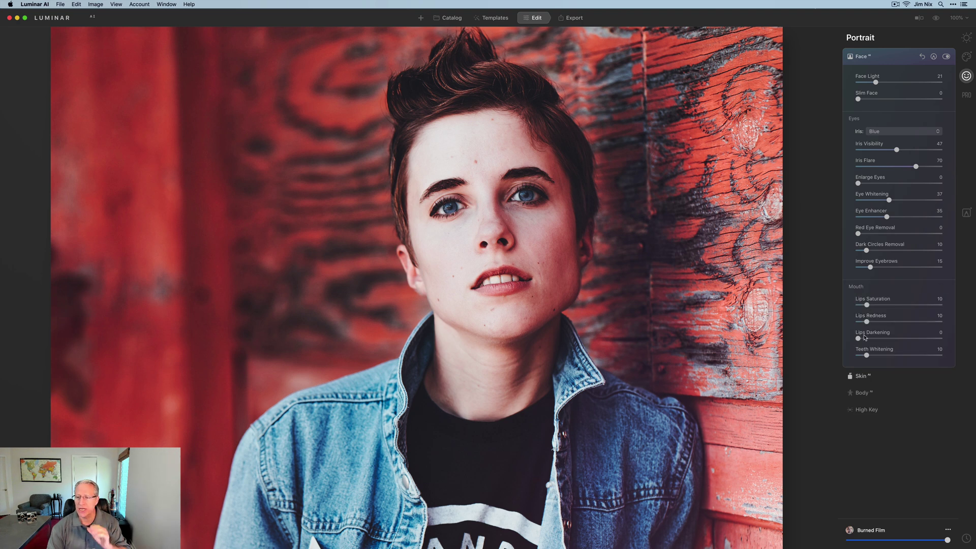
{"action": "left_click_drag", "start_coordinate": [867, 355], "coordinate": [890, 354]}
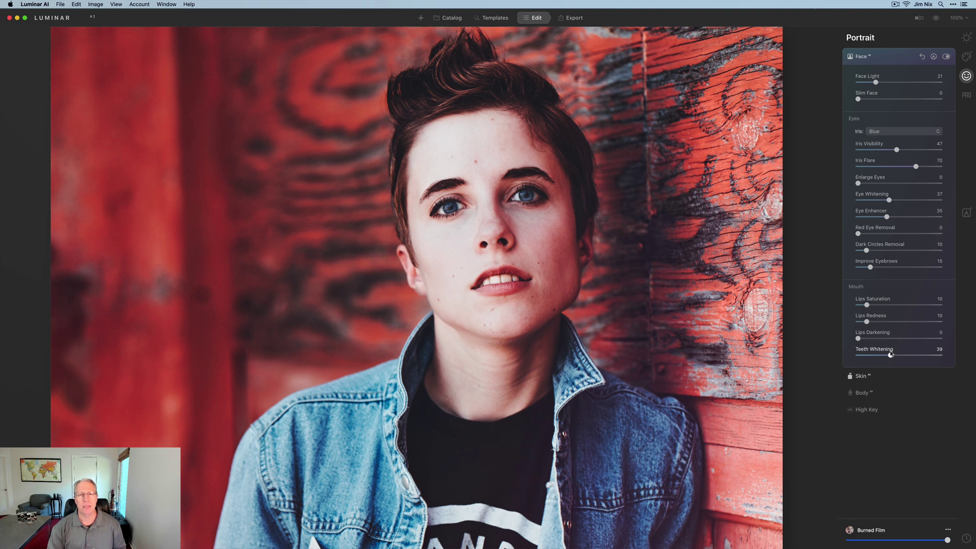
Set the Skin AI Amount to 26 and Shine Removal to 26, leaving Skin Defects Removal off.
{"action": "left_click", "coordinate": [881, 377]}
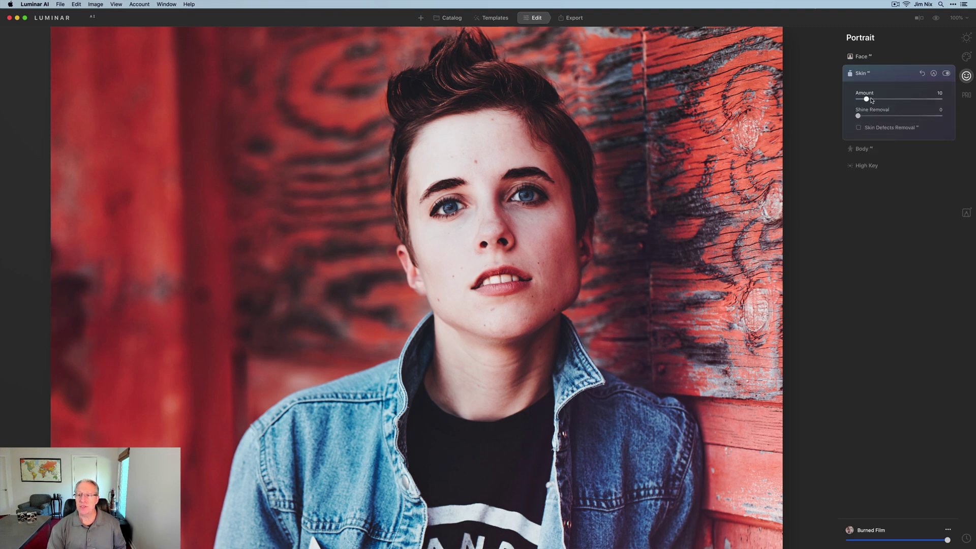
{"action": "left_click_drag", "start_coordinate": [867, 100], "coordinate": [882, 102]}
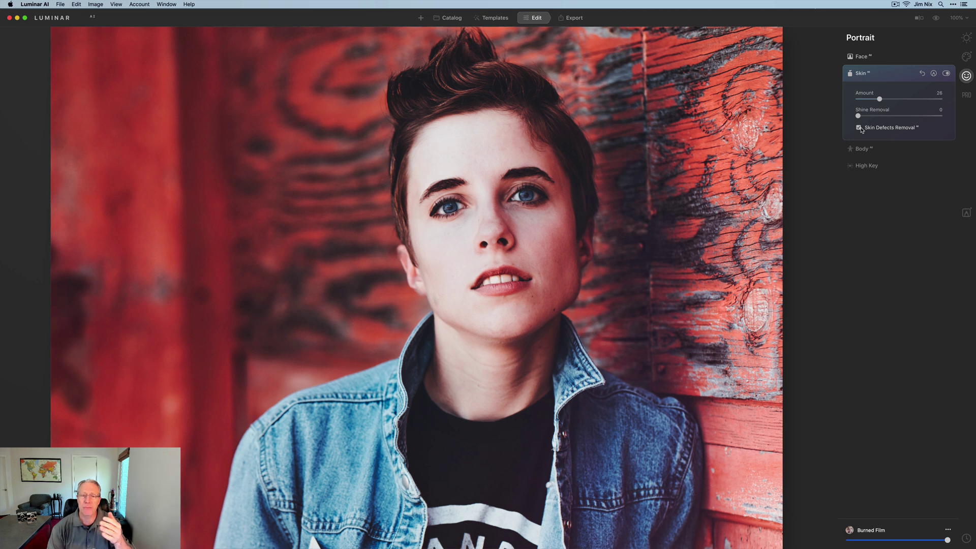
{"action": "left_click", "coordinate": [859, 128]}
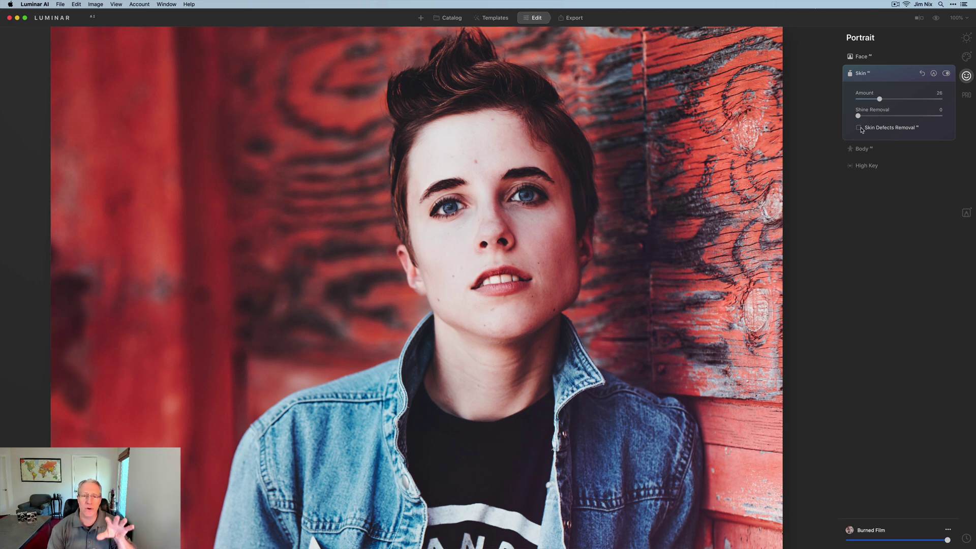
{"action": "left_click_drag", "start_coordinate": [858, 116], "coordinate": [880, 116]}
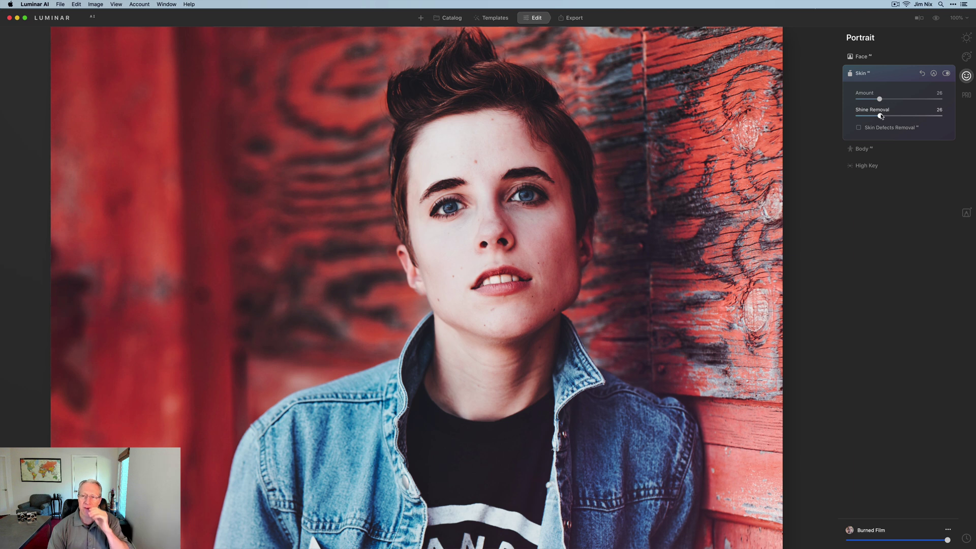
Reduce Face Light slightly in the Face AI adjustment and close its settings.
{"action": "left_click", "coordinate": [862, 56]}
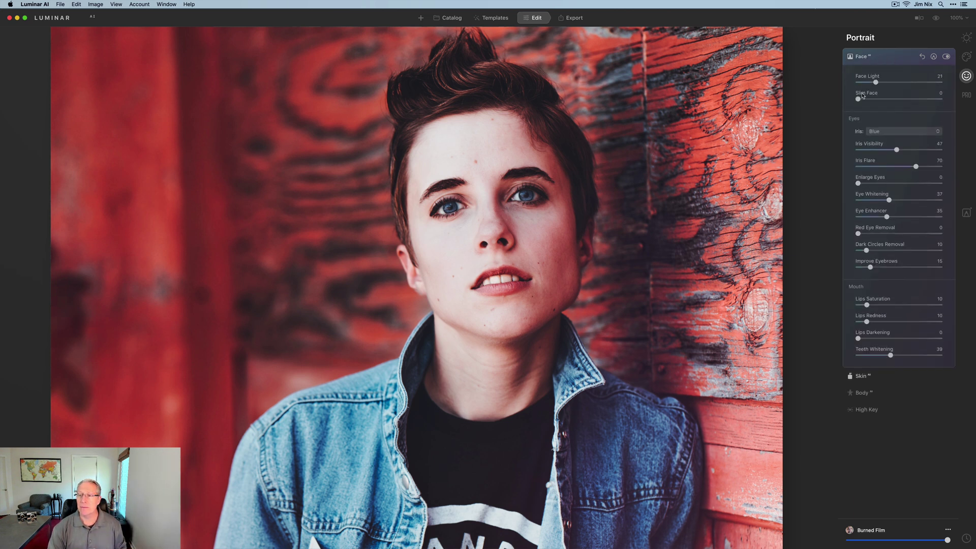
{"action": "mouse_move", "coordinate": [876, 85]}
{"action": "left_mouse_down"}
{"action": "mouse_move", "coordinate": [854, 85]}
{"action": "mouse_move", "coordinate": [869, 85]}
{"action": "left_mouse_up"}
{"action": "left_click", "coordinate": [891, 57]}
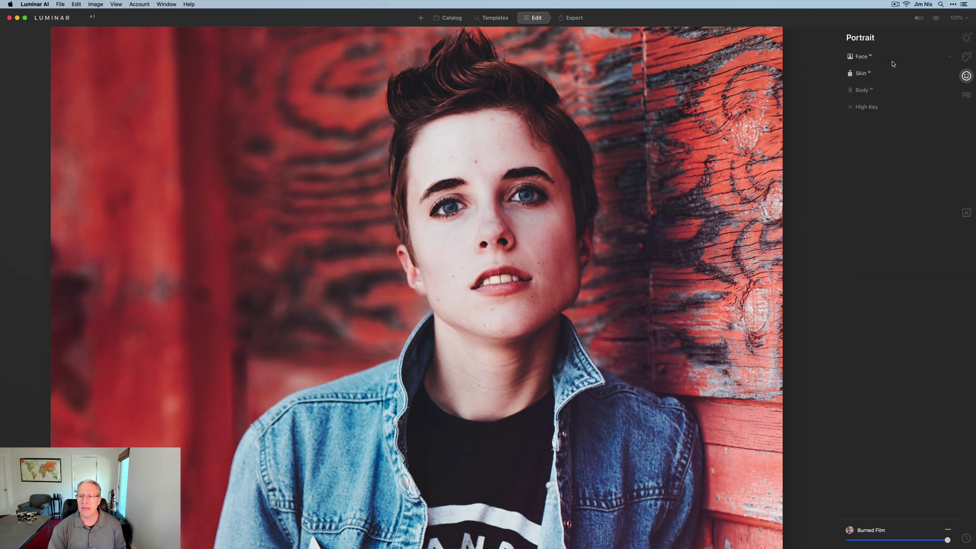
Set the Body AI slider to -20 with the whole photo in view and compare with the adjustment disabled.
{"action": "left_click", "coordinate": [881, 92]}
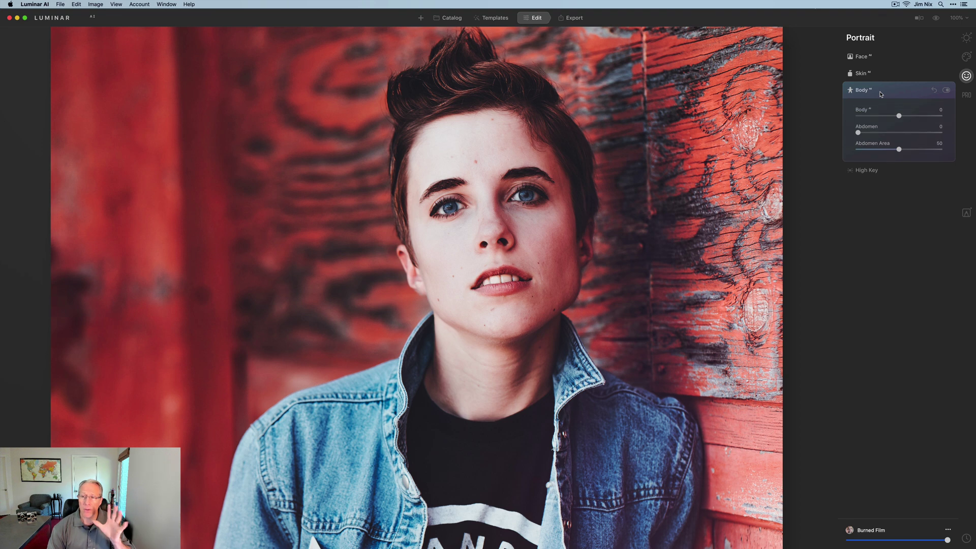
{"action": "left_click", "coordinate": [957, 19]}
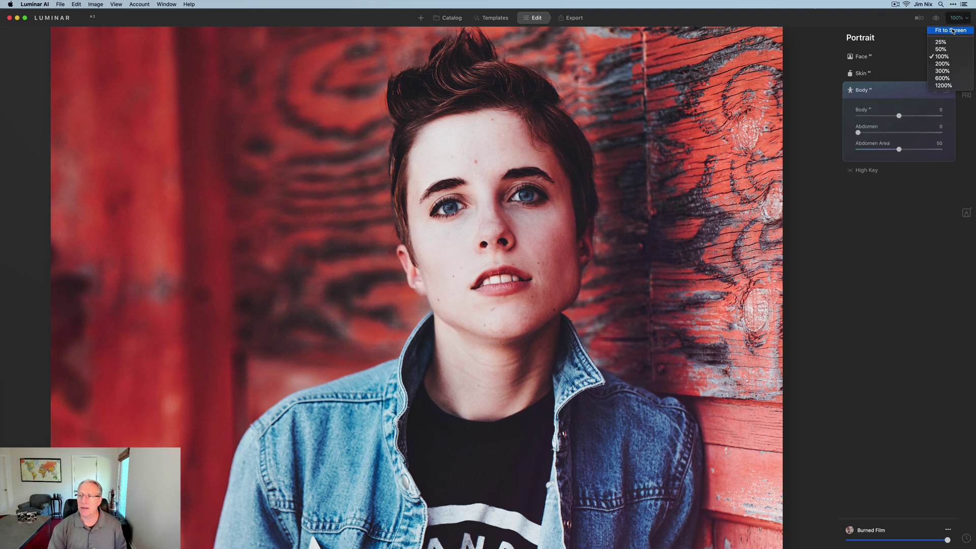
{"action": "left_click", "coordinate": [953, 31]}
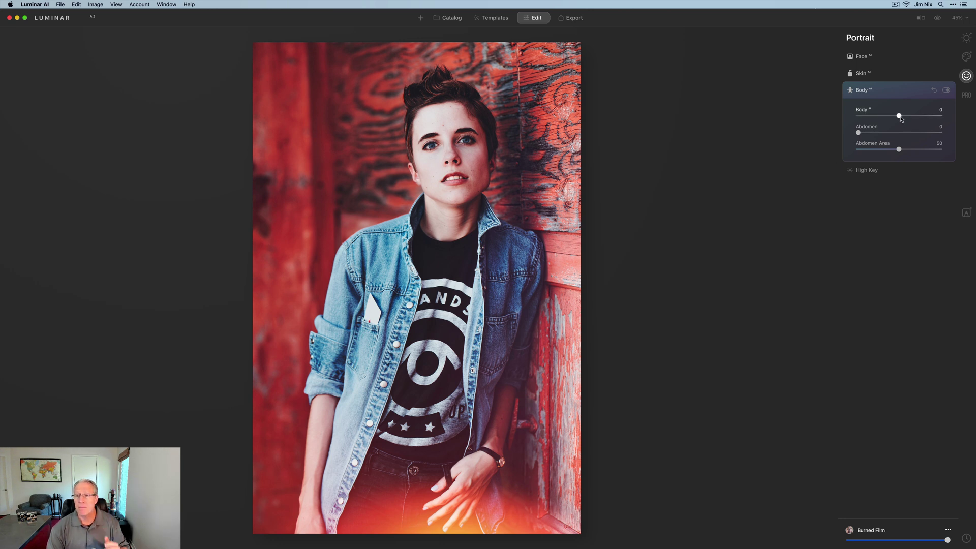
{"action": "mouse_move", "coordinate": [900, 118]}
{"action": "left_mouse_down"}
{"action": "mouse_move", "coordinate": [915, 120]}
{"action": "mouse_move", "coordinate": [893, 119]}
{"action": "left_mouse_up"}
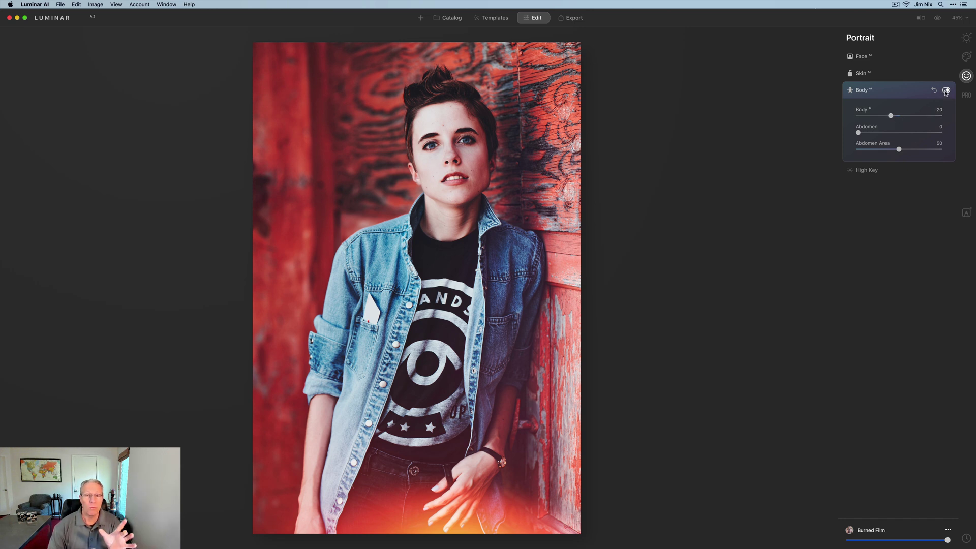
{"action": "left_click", "coordinate": [945, 91]}
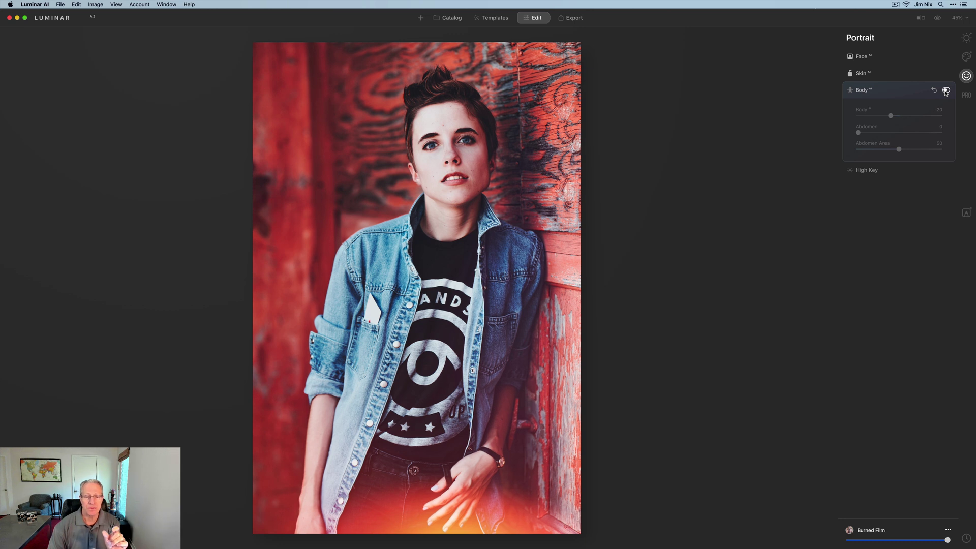
{"action": "left_click", "coordinate": [945, 91]}
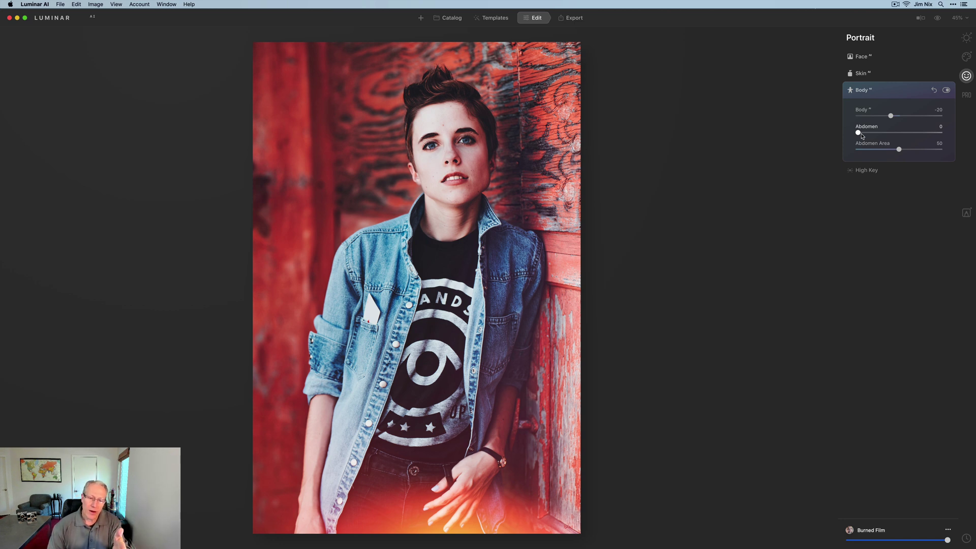
Set Abdomen to 44 in the Body AI adjustment and compare the subject with it disabled.
{"action": "left_click_drag", "start_coordinate": [861, 134], "coordinate": [895, 134]}
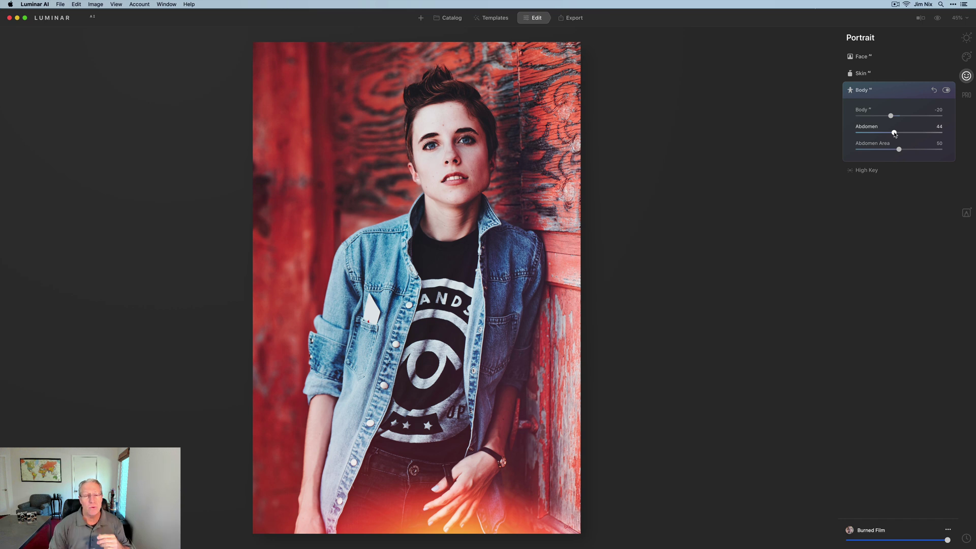
{"action": "left_click", "coordinate": [946, 91]}
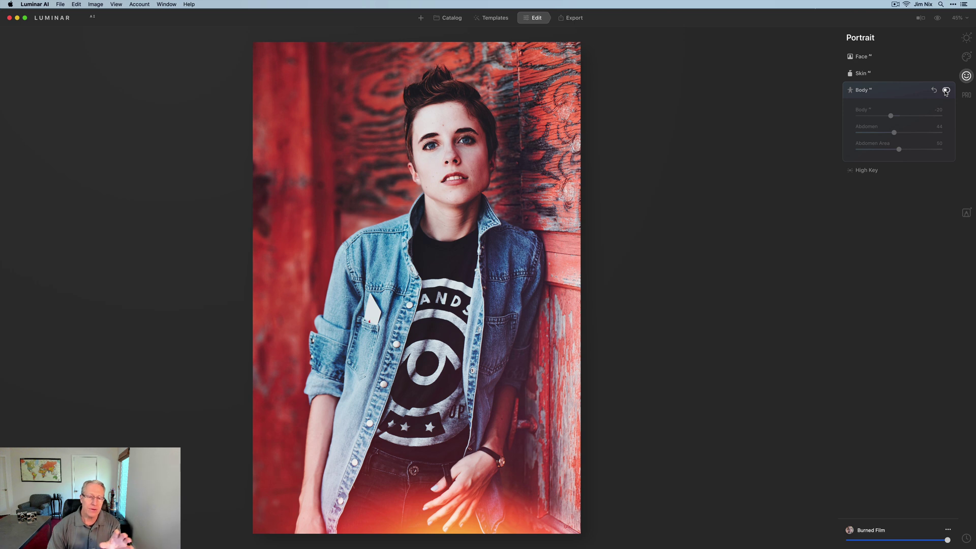
{"action": "left_click", "coordinate": [946, 90]}
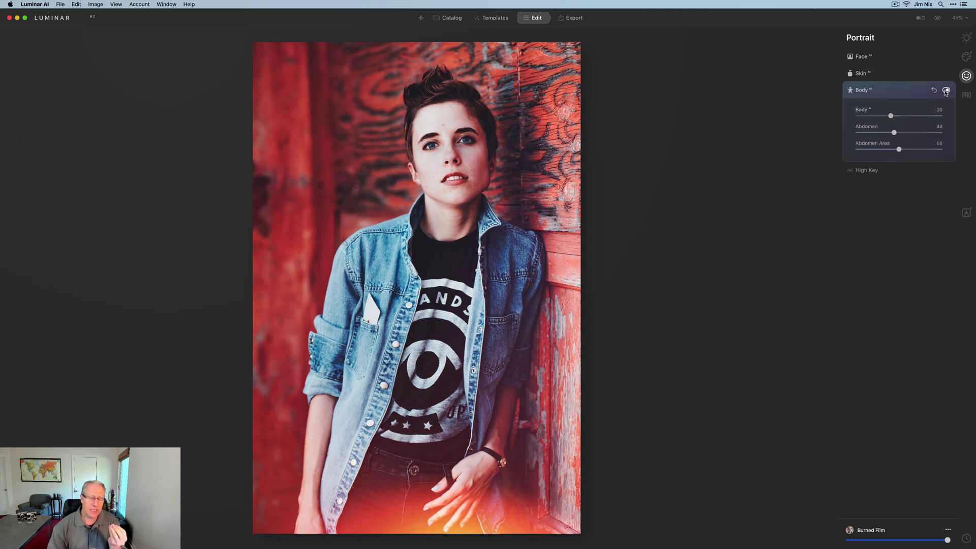
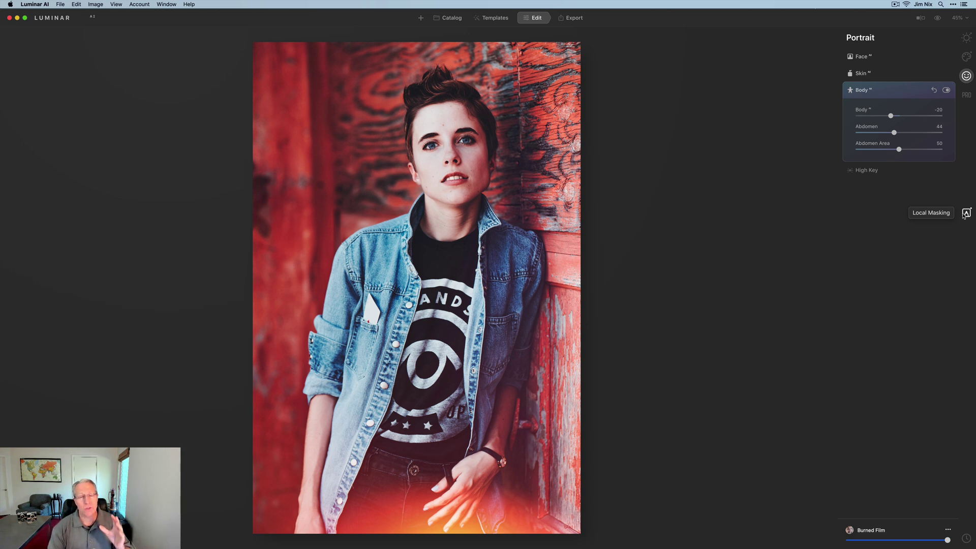
Examine the effect of the Texture layer in Local Masking and compare the finished edit with the original photo.
{"action": "left_click", "coordinate": [965, 214]}
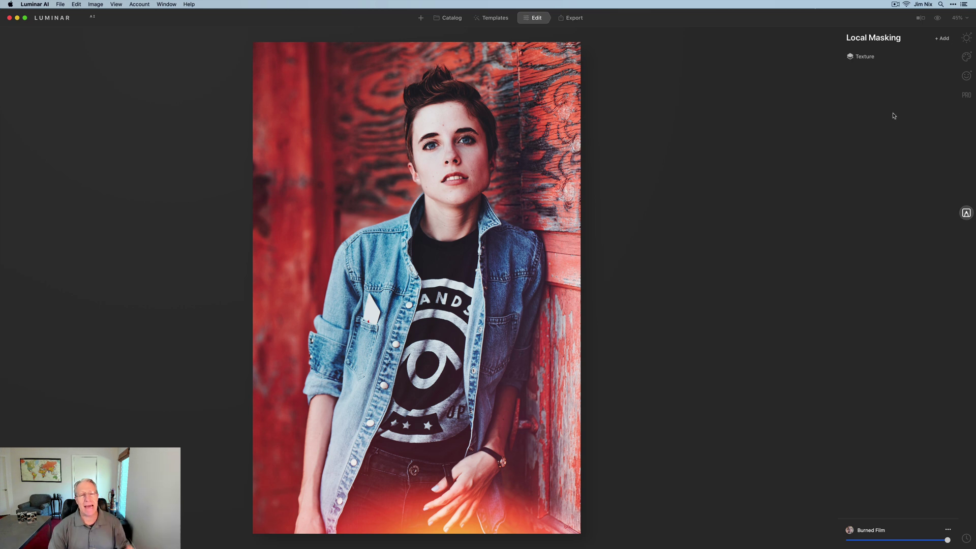
{"action": "left_click", "coordinate": [870, 59]}
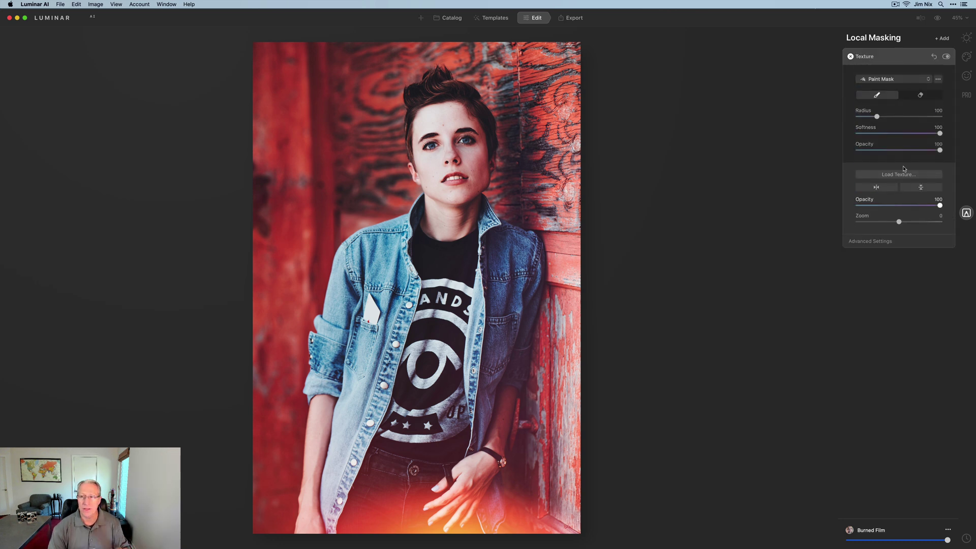
{"action": "left_click", "coordinate": [946, 58]}
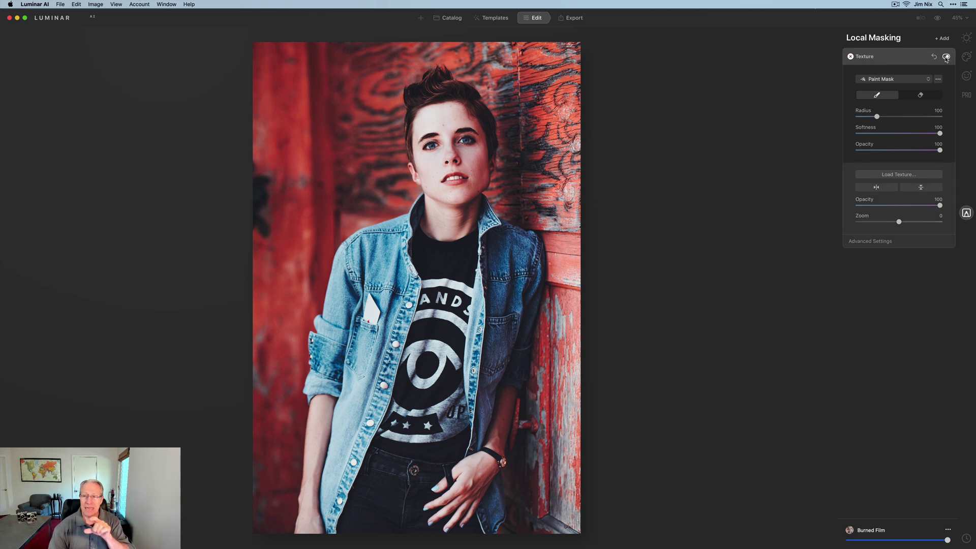
{"action": "left_click", "coordinate": [945, 57]}
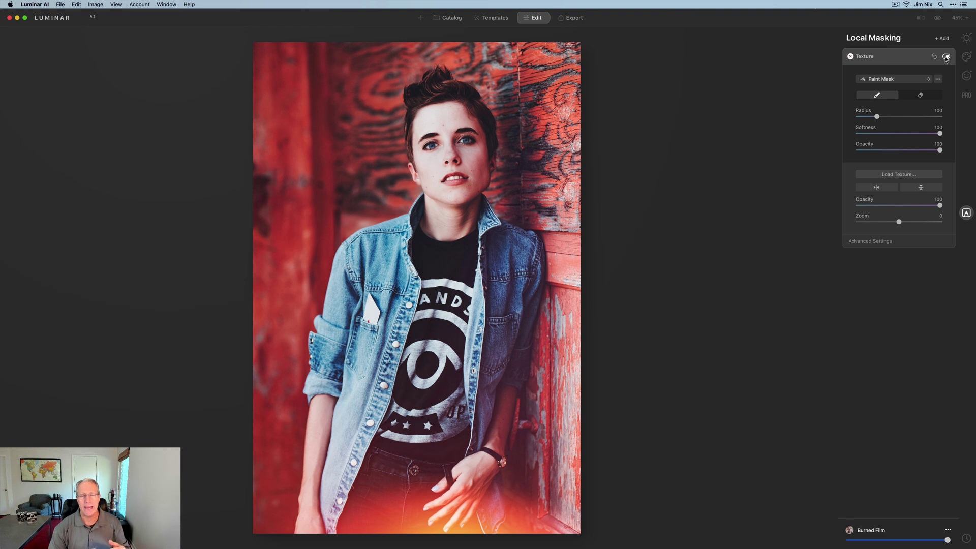
{"action": "left_click", "coordinate": [937, 19]}
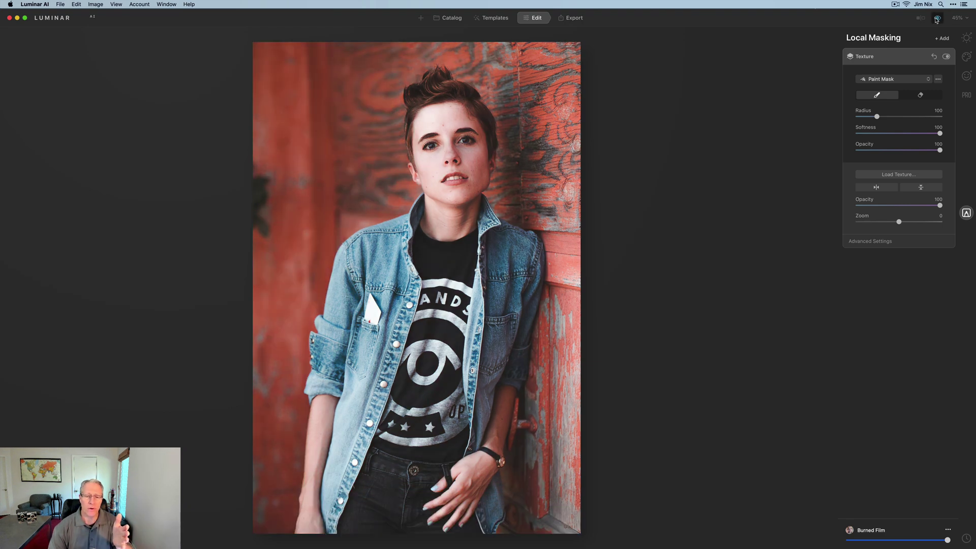
{"action": "left_click", "coordinate": [937, 20]}
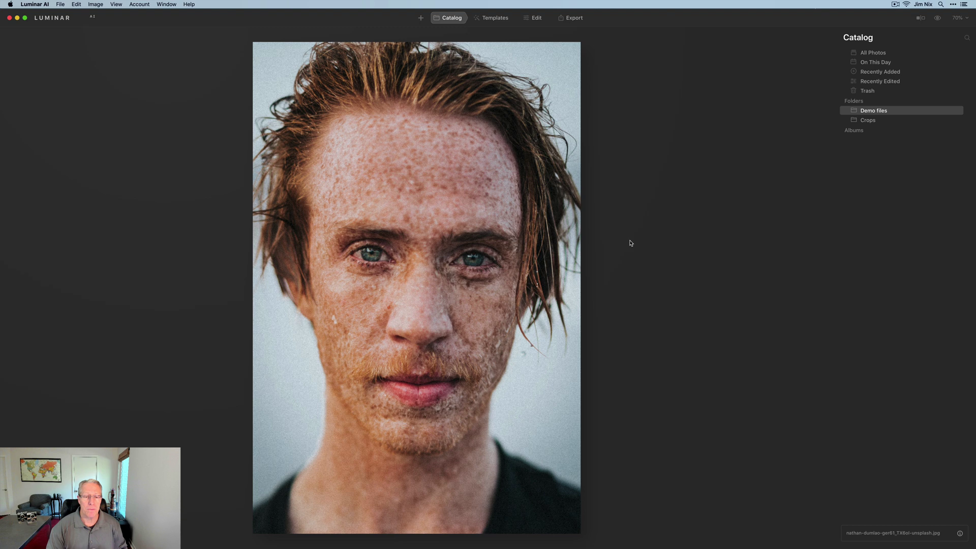
Start editing the close-up portrait and change the iris color to Blue in the Face AI adjustment.
{"action": "left_click", "coordinate": [539, 18]}
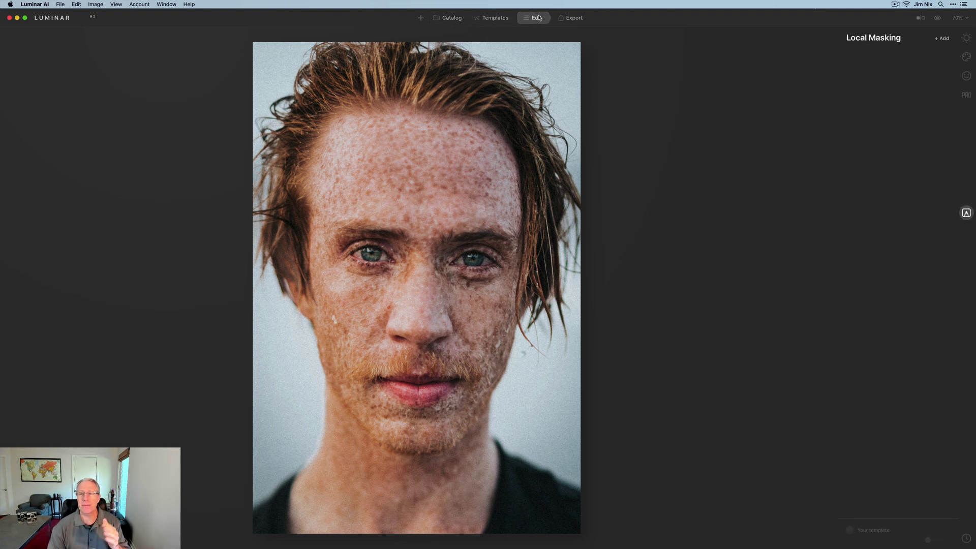
{"action": "left_click", "coordinate": [966, 39]}
{"action": "left_click", "coordinate": [894, 174]}
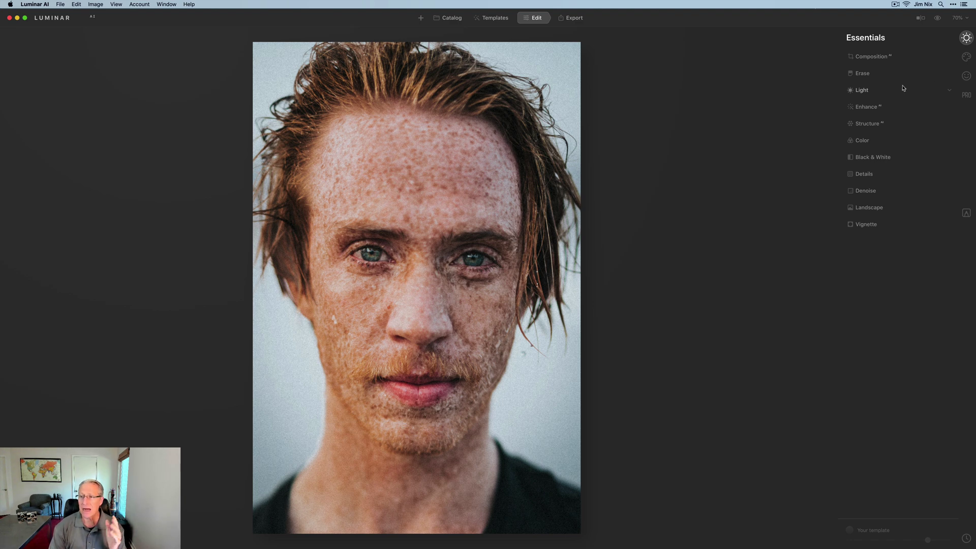
{"action": "left_click", "coordinate": [966, 76]}
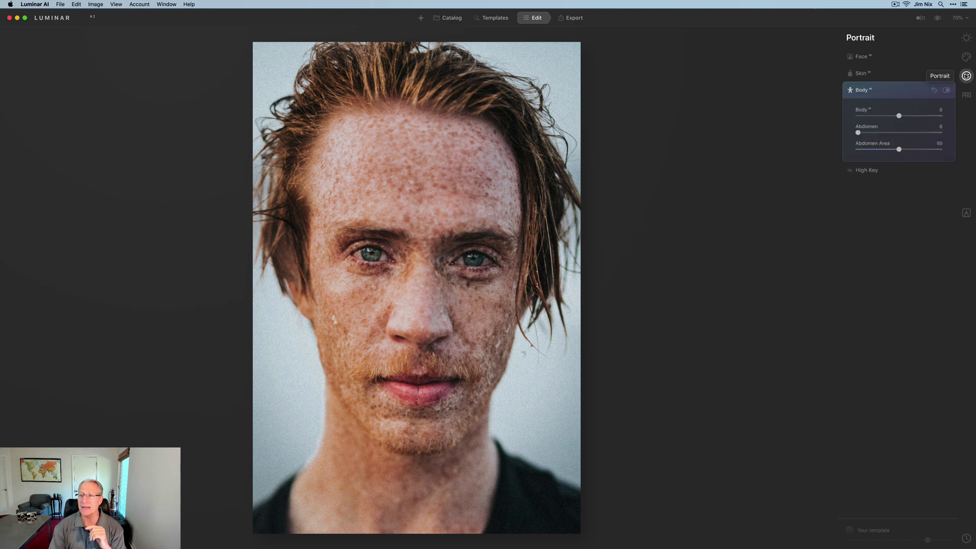
{"action": "left_click", "coordinate": [873, 62]}
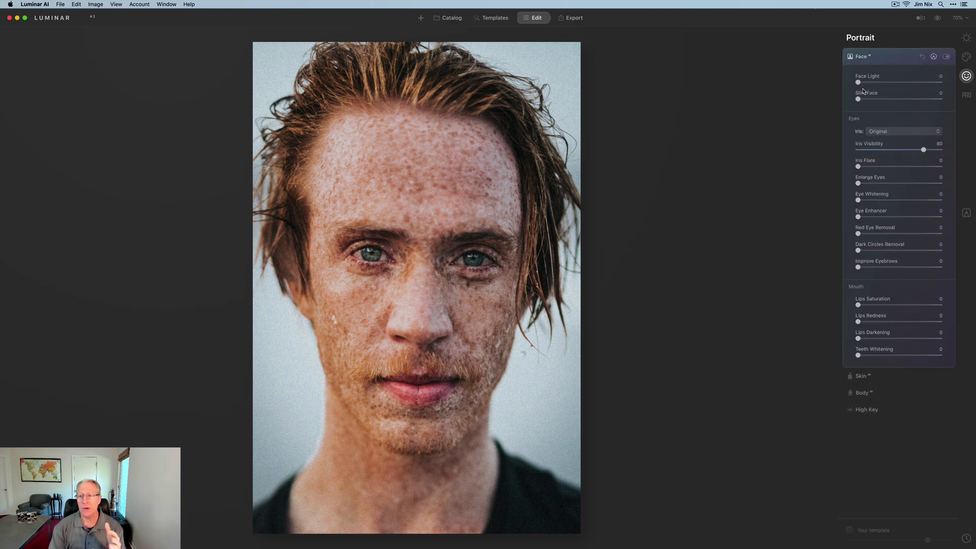
{"action": "left_click", "coordinate": [883, 131]}
{"action": "left_click", "coordinate": [895, 139]}
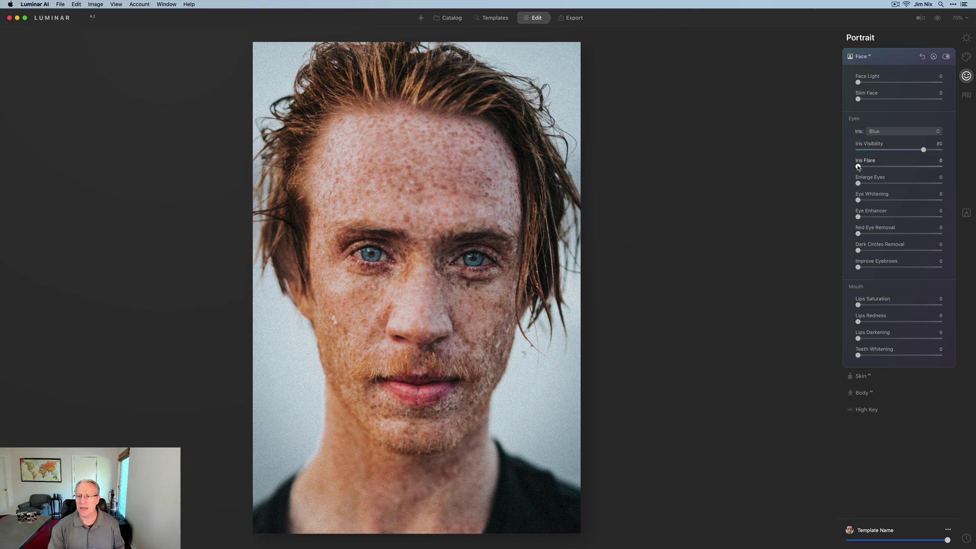
Set Iris Flare to 12, Eye Whitening to 23 and Face Light to 21 in Face AI, and collapse the Mouth settings.
{"action": "left_click_drag", "start_coordinate": [858, 167], "coordinate": [867, 166]}
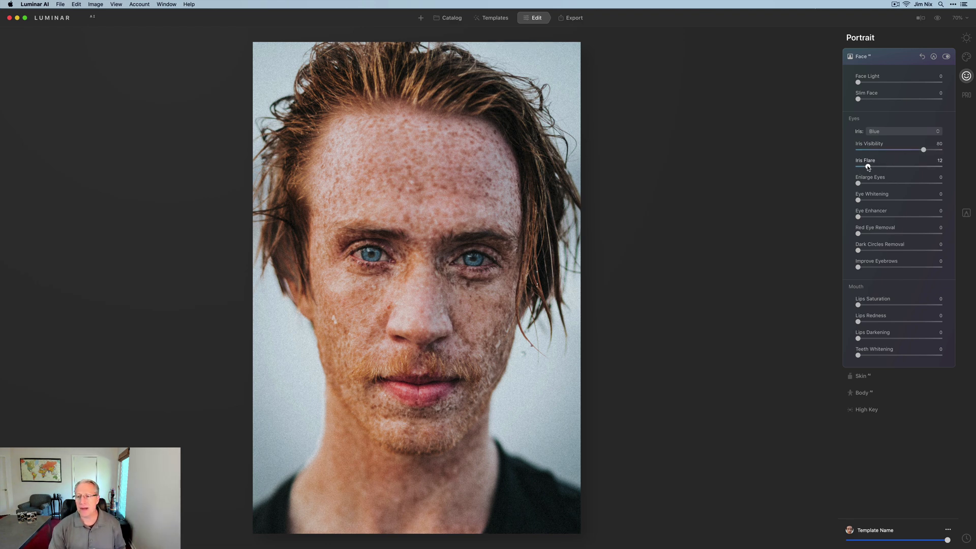
{"action": "left_click_drag", "start_coordinate": [859, 204], "coordinate": [877, 204]}
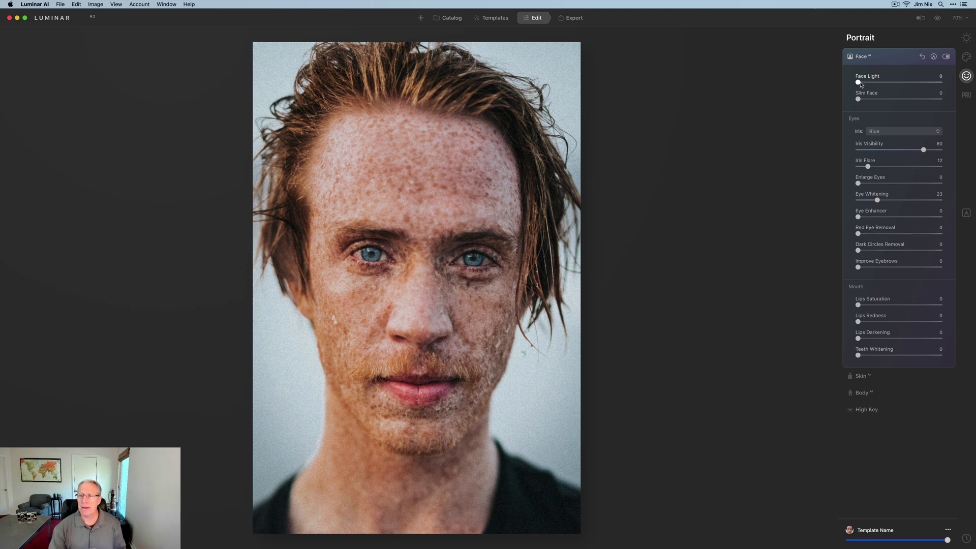
{"action": "left_click_drag", "start_coordinate": [858, 83], "coordinate": [877, 85]}
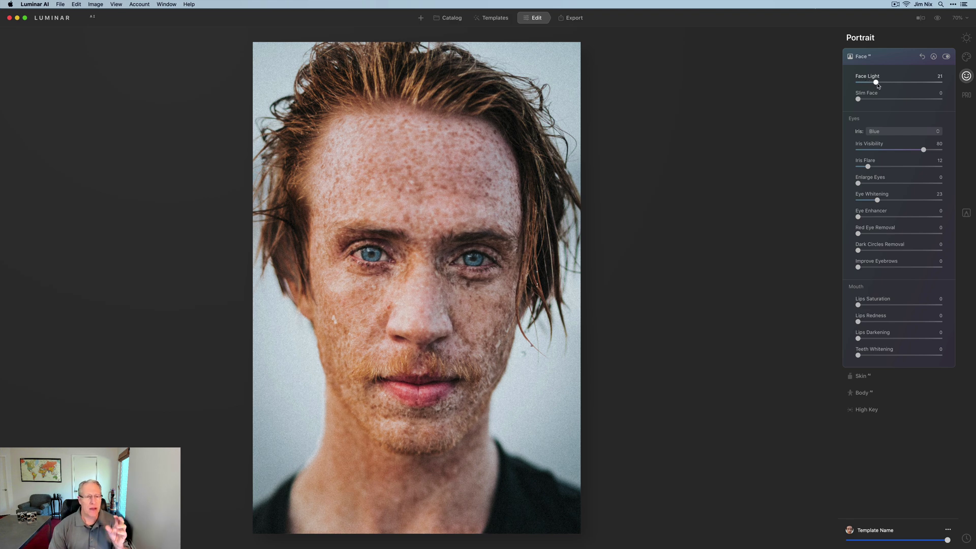
{"action": "left_click", "coordinate": [872, 289]}
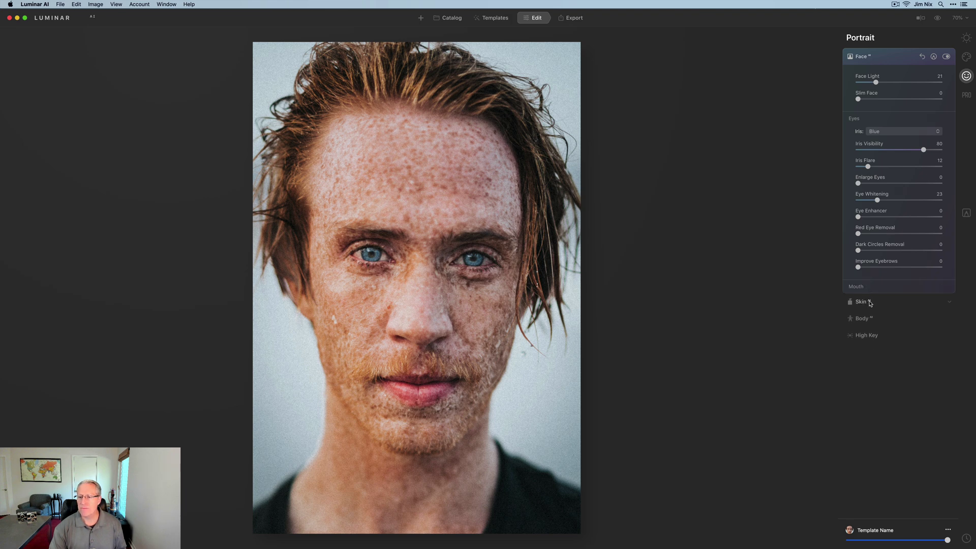
Set Amount to 17 and Shine Removal to 13 in the Skin AI adjustment.
{"action": "left_click", "coordinate": [870, 303]}
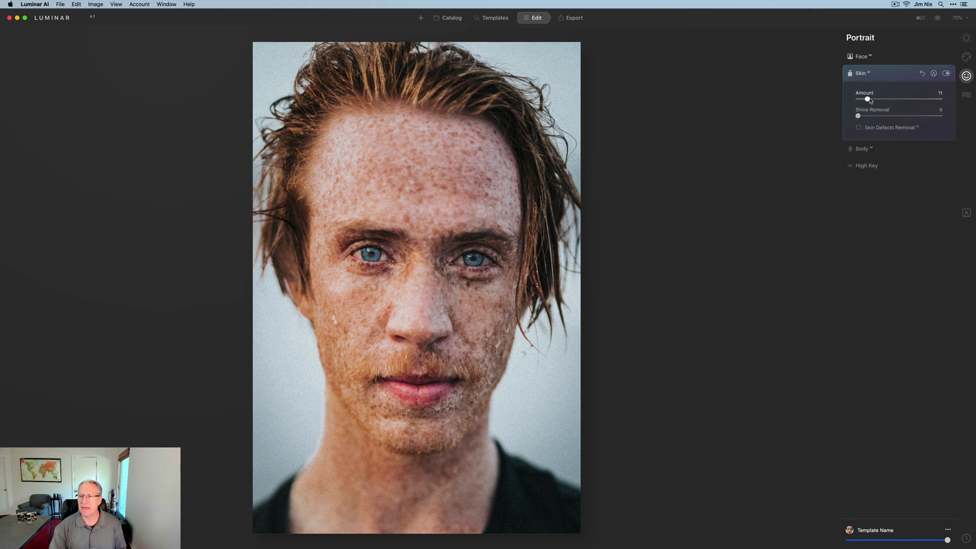
{"action": "mouse_move", "coordinate": [869, 100]}
{"action": "left_mouse_down"}
{"action": "mouse_move", "coordinate": [864, 117]}
{"action": "mouse_move", "coordinate": [872, 117]}
{"action": "left_mouse_up"}
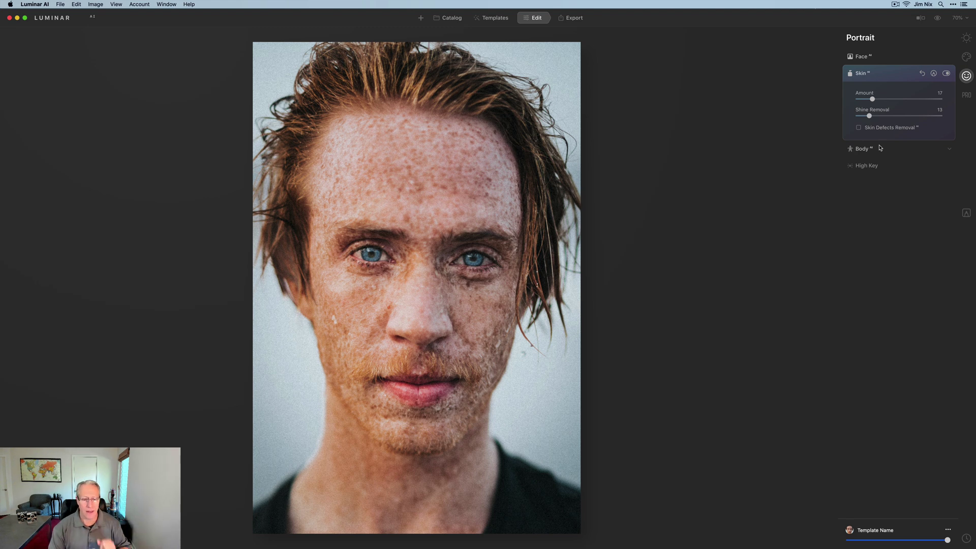
Set Smart Contrast to 23 and Highlights to -37 in the Light adjustment.
{"action": "left_click", "coordinate": [966, 41]}
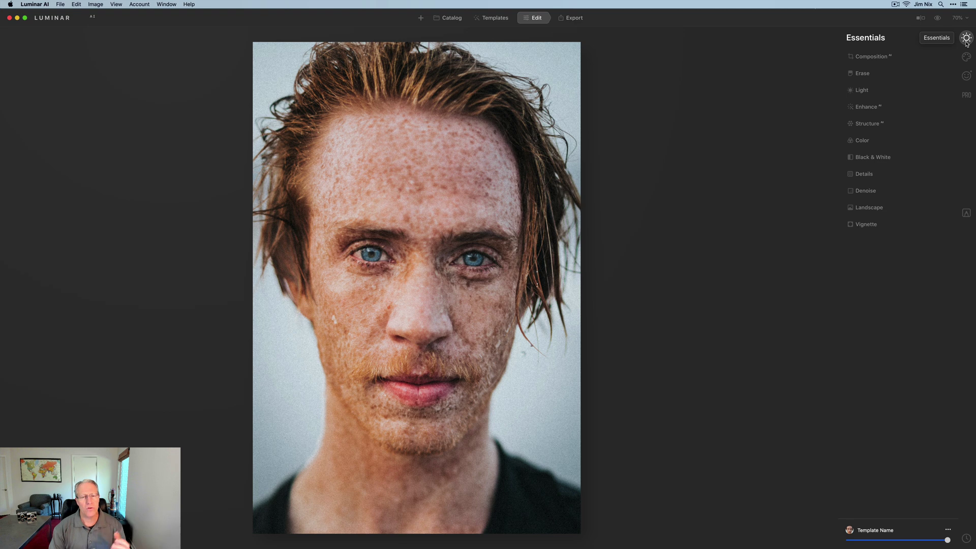
{"action": "left_click", "coordinate": [881, 96]}
{"action": "left_click_drag", "start_coordinate": [899, 179], "coordinate": [911, 182]}
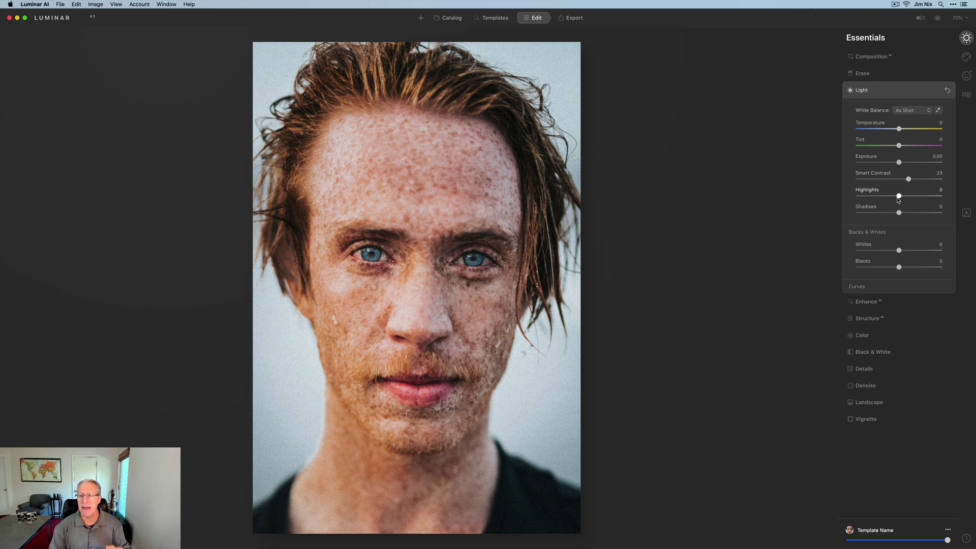
{"action": "left_click_drag", "start_coordinate": [898, 199], "coordinate": [882, 199]}
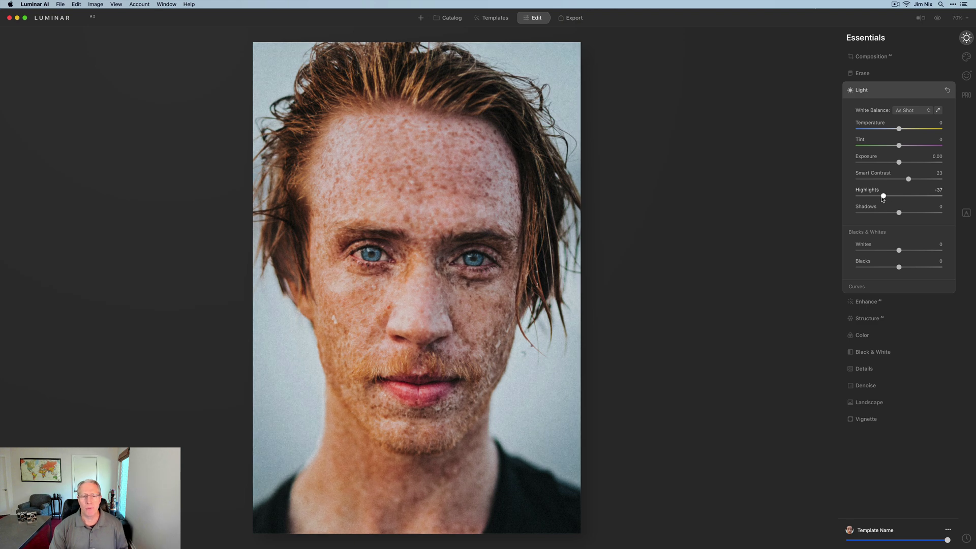
Add a vignette centered on the subject's nose with Amount -52, Size 23 and Inner Light 16.
{"action": "left_click", "coordinate": [860, 419]}
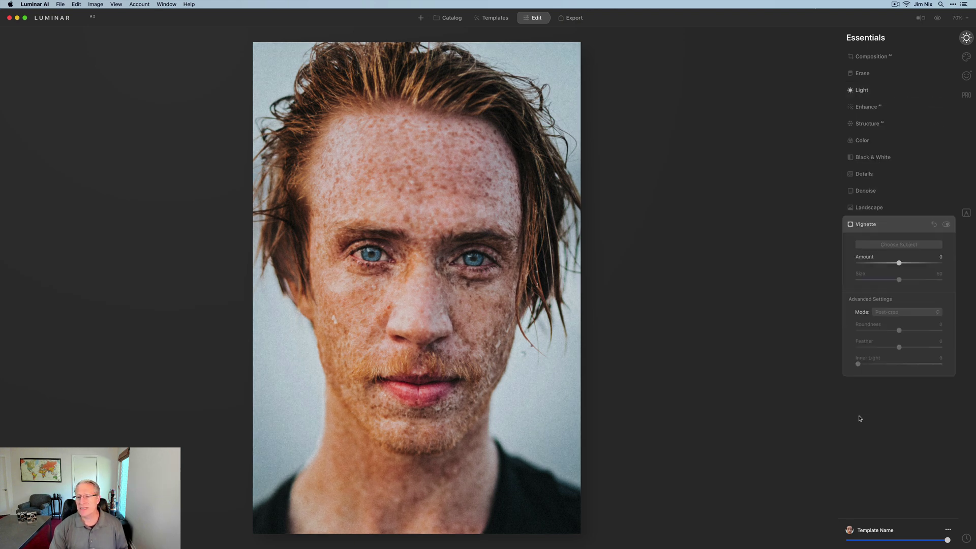
{"action": "left_click_drag", "start_coordinate": [899, 262], "coordinate": [876, 282]}
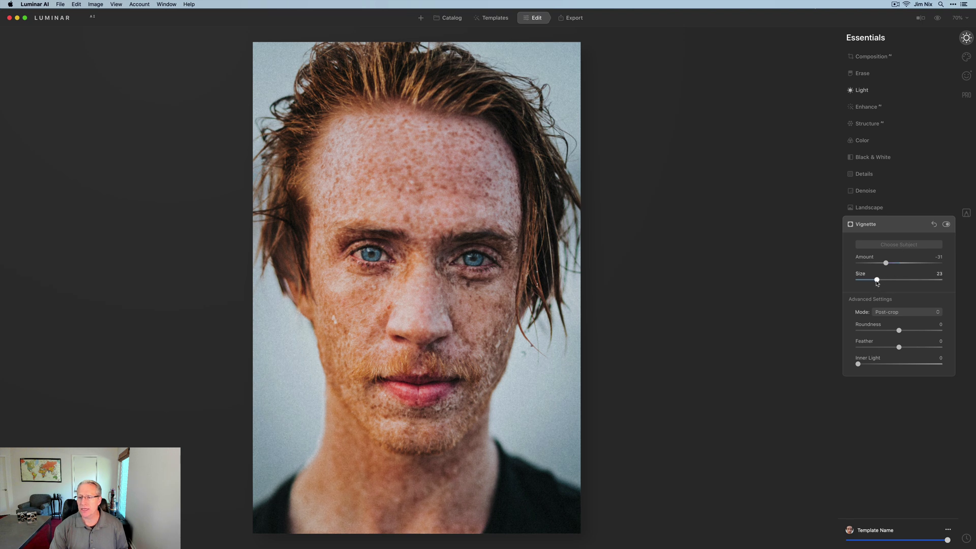
{"action": "left_click", "coordinate": [898, 245]}
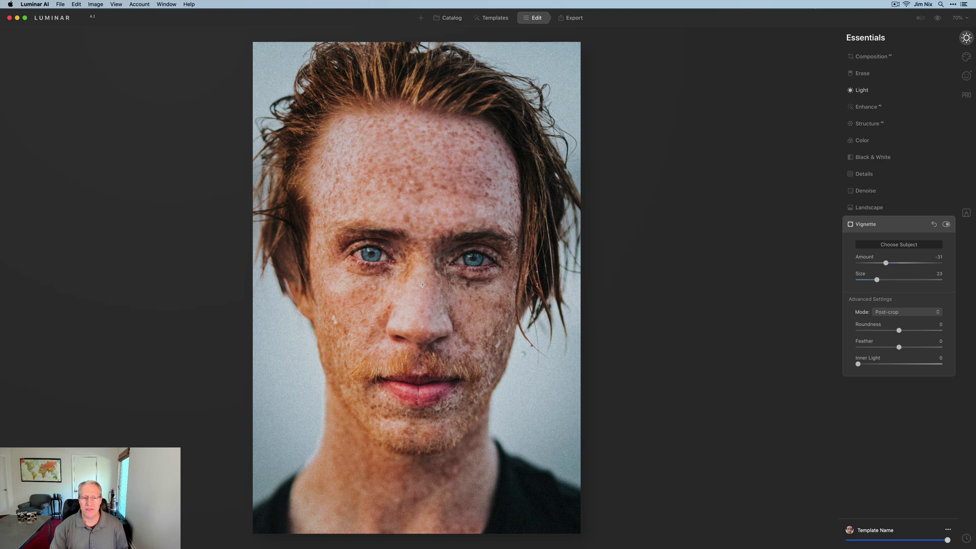
{"action": "double_click", "coordinate": [884, 266]}
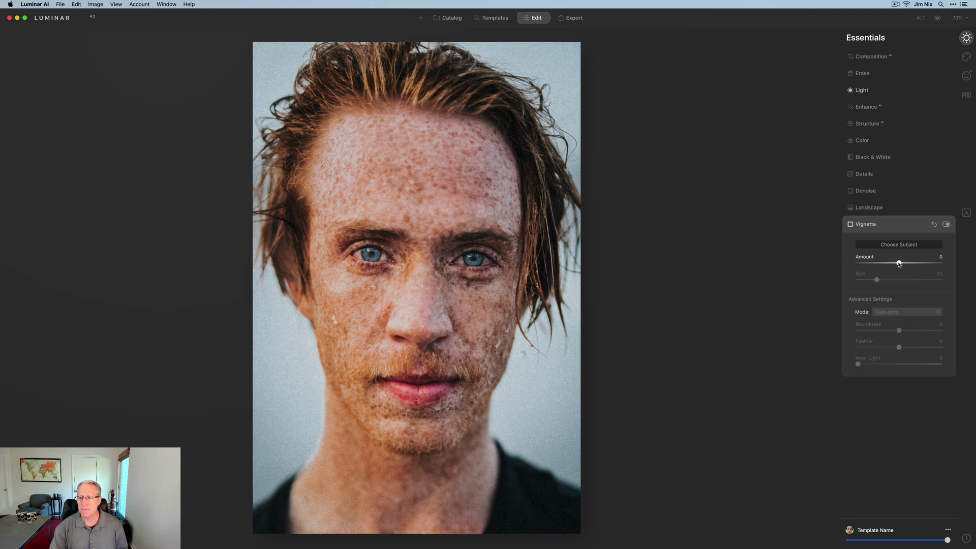
{"action": "left_click_drag", "start_coordinate": [898, 263], "coordinate": [877, 263]}
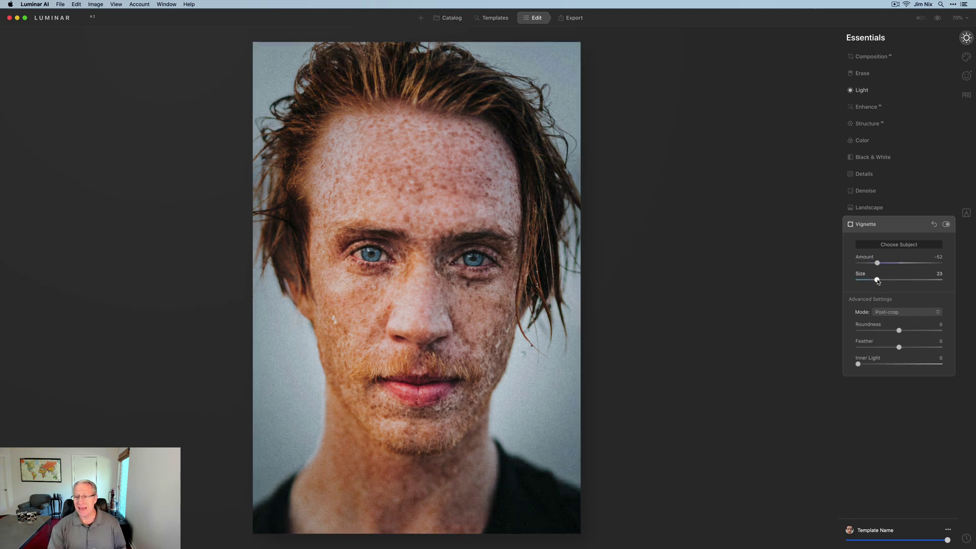
{"action": "left_click_drag", "start_coordinate": [859, 365], "coordinate": [873, 365]}
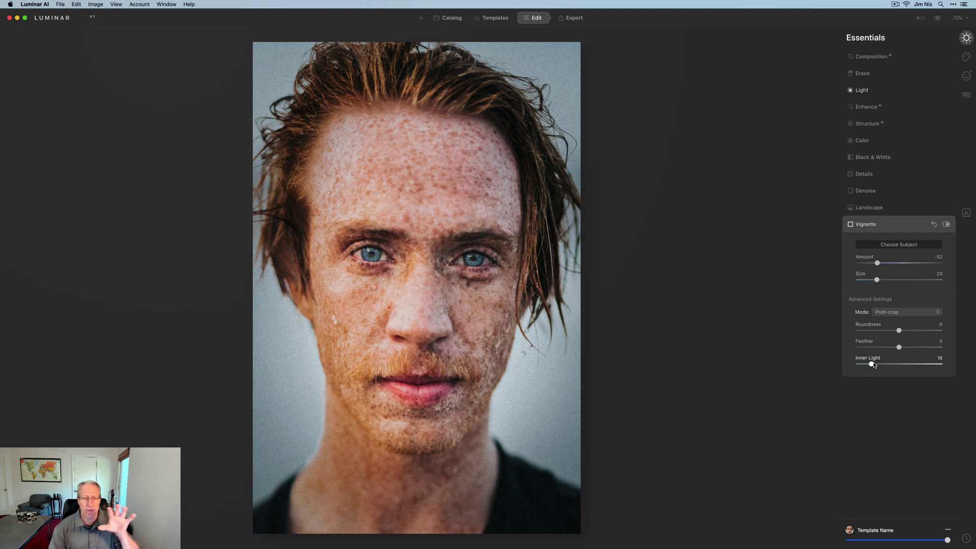
Set Highlights to -45 and Whites to -15 in the Light adjustment, and compare the edit with the original photo.
{"action": "left_click", "coordinate": [889, 93]}
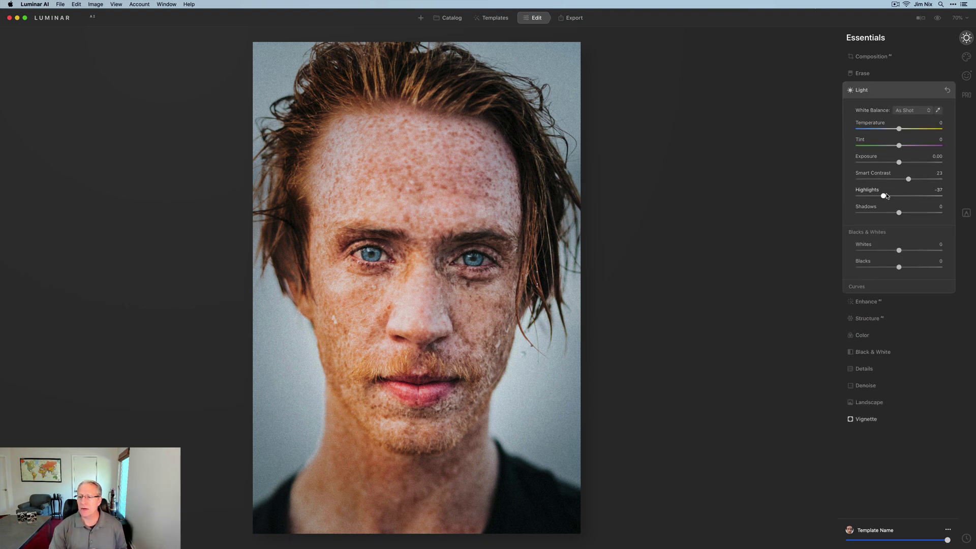
{"action": "left_click_drag", "start_coordinate": [883, 197], "coordinate": [880, 197]}
{"action": "left_click_drag", "start_coordinate": [898, 250], "coordinate": [894, 251]}
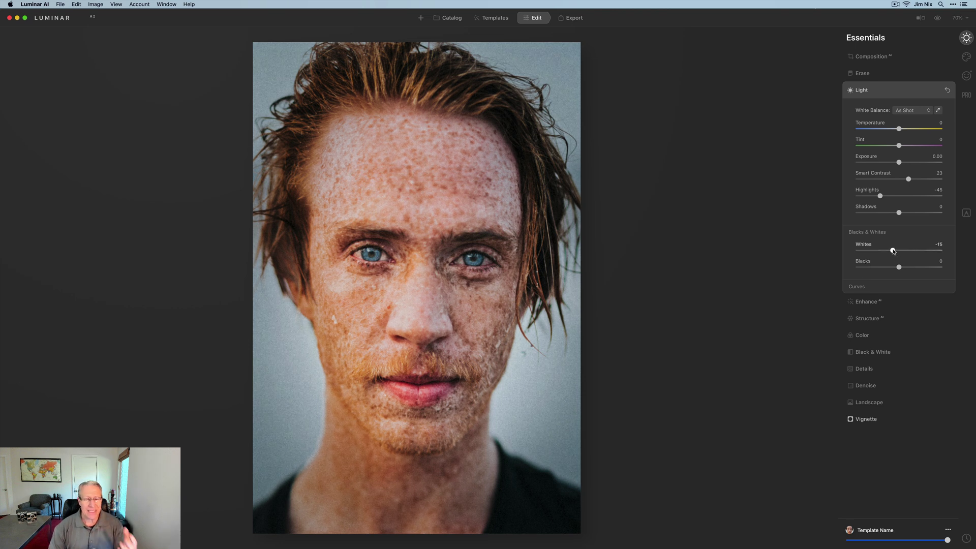
{"action": "left_click", "coordinate": [938, 21]}
{"action": "left_click", "coordinate": [938, 21]}
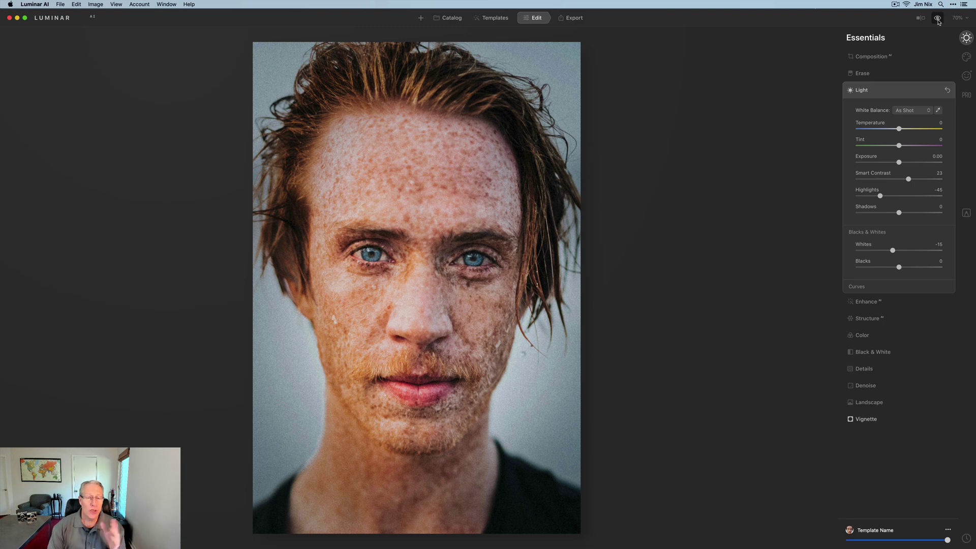
{"action": "left_click", "coordinate": [938, 21]}
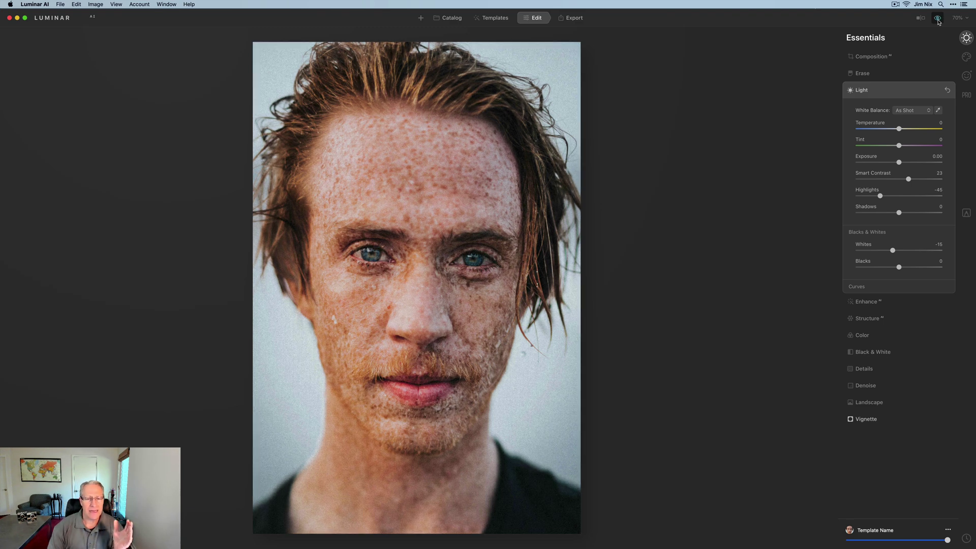
{"action": "left_click", "coordinate": [938, 21]}
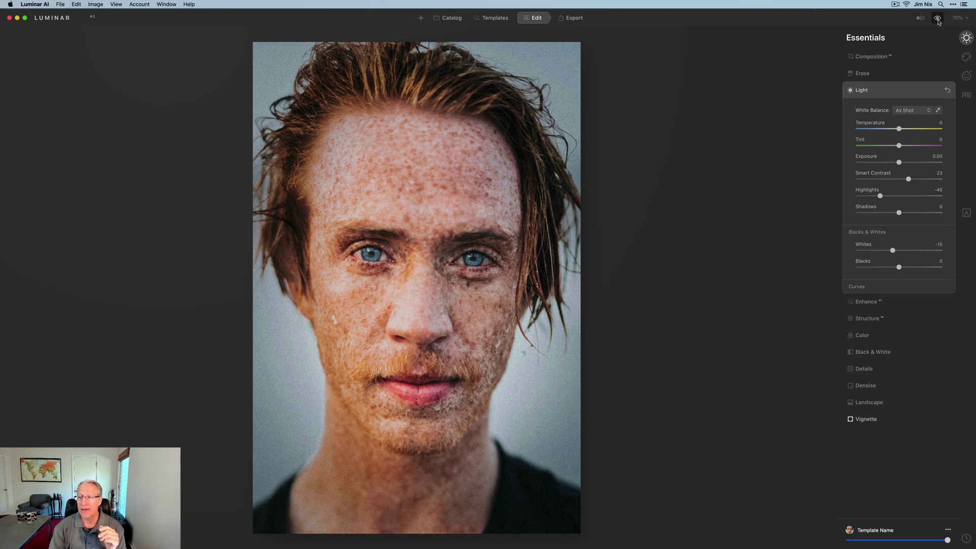
Try Iris Visibility at 100 in Face AI, set it to 36 and collapse the Eyes settings.
{"action": "left_click", "coordinate": [966, 75]}
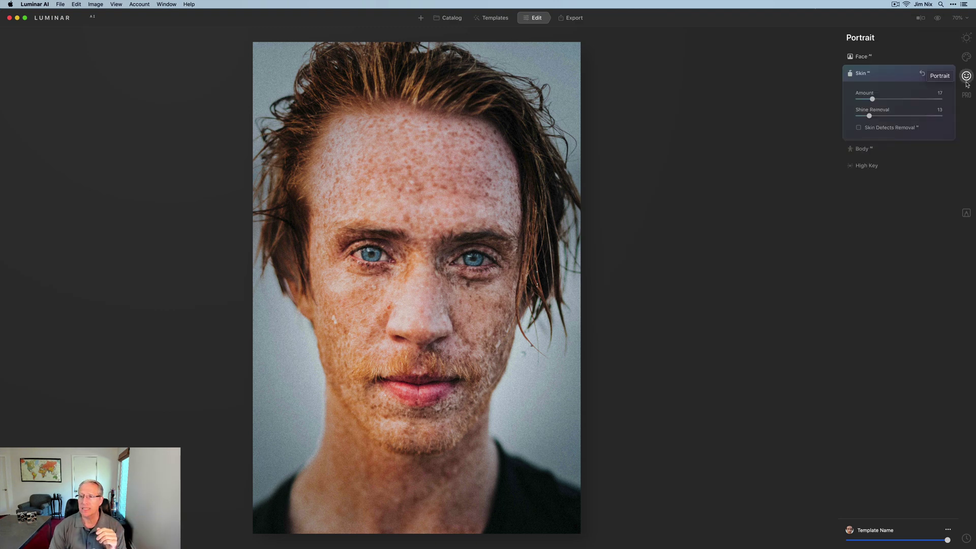
{"action": "left_click", "coordinate": [894, 60]}
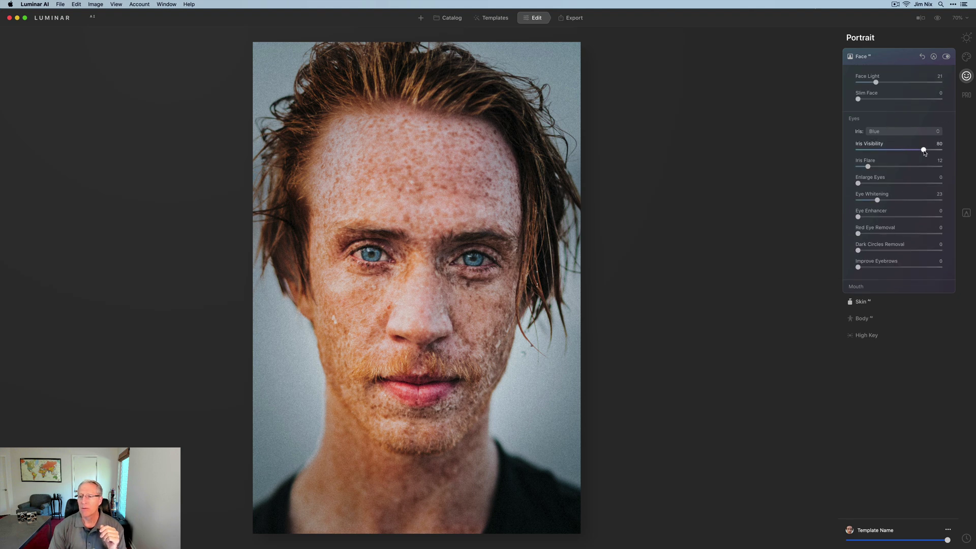
{"action": "left_click_drag", "start_coordinate": [923, 150], "coordinate": [974, 132]}
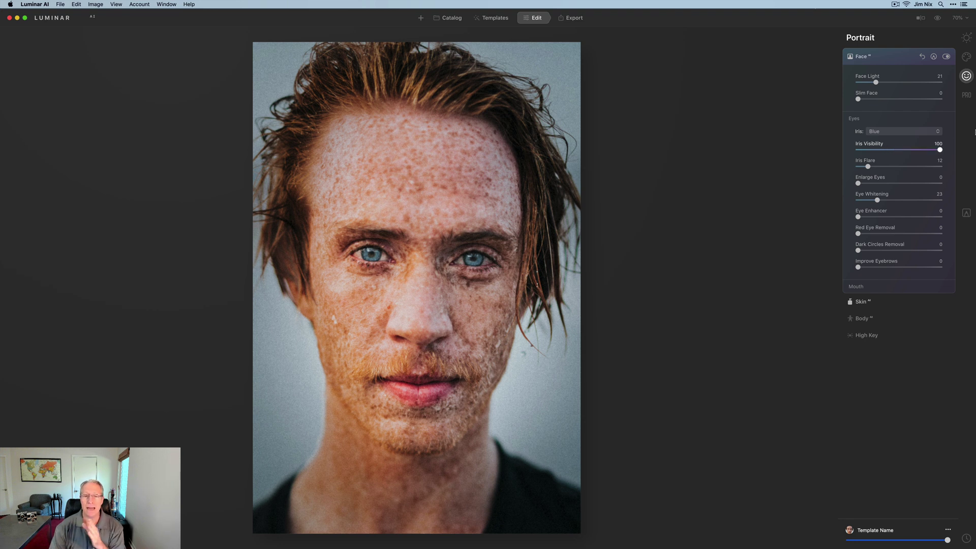
{"action": "left_click_drag", "start_coordinate": [940, 148], "coordinate": [887, 136]}
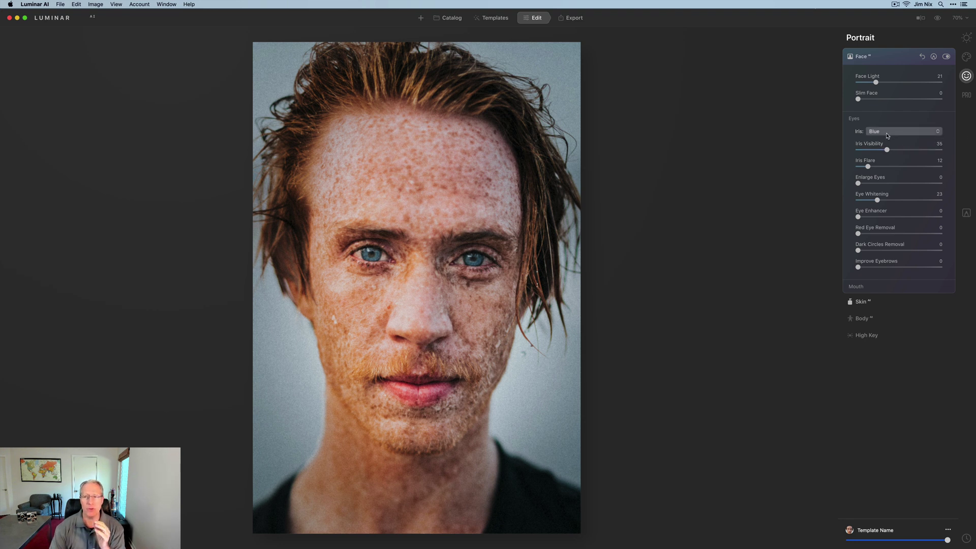
{"action": "left_click", "coordinate": [886, 122]}
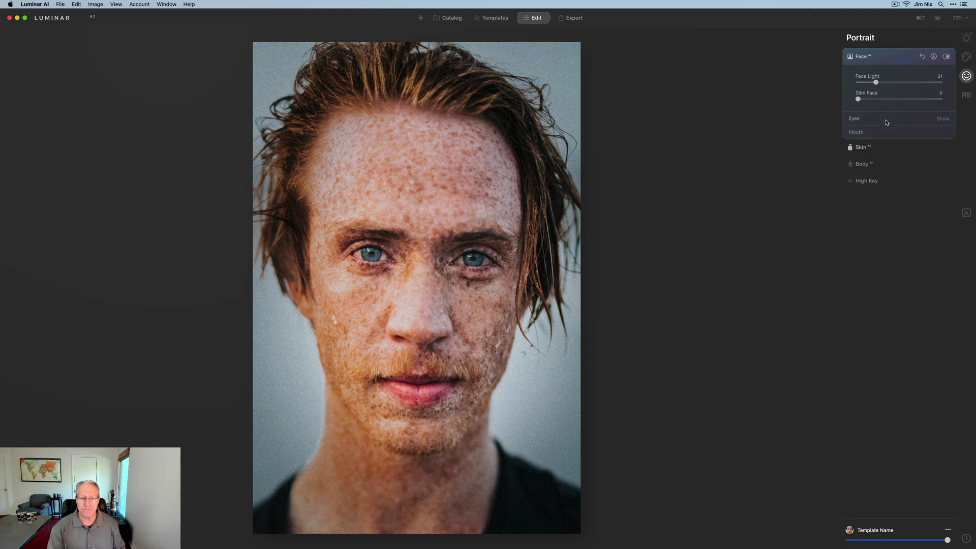
Erase the light blemishes on both cheeks using a brush radius of 21, and compare the edit with the original photo.
{"action": "left_click", "coordinate": [966, 38]}
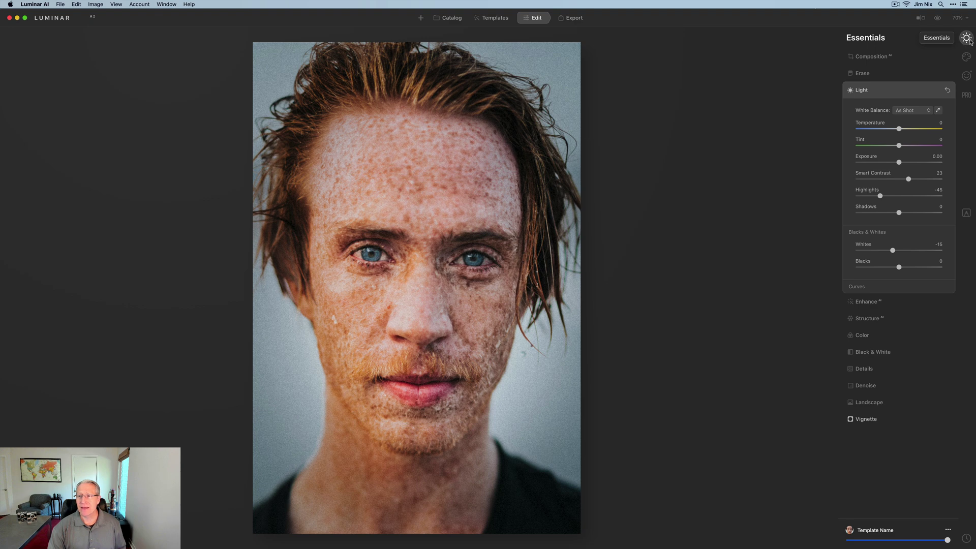
{"action": "left_click", "coordinate": [897, 73]}
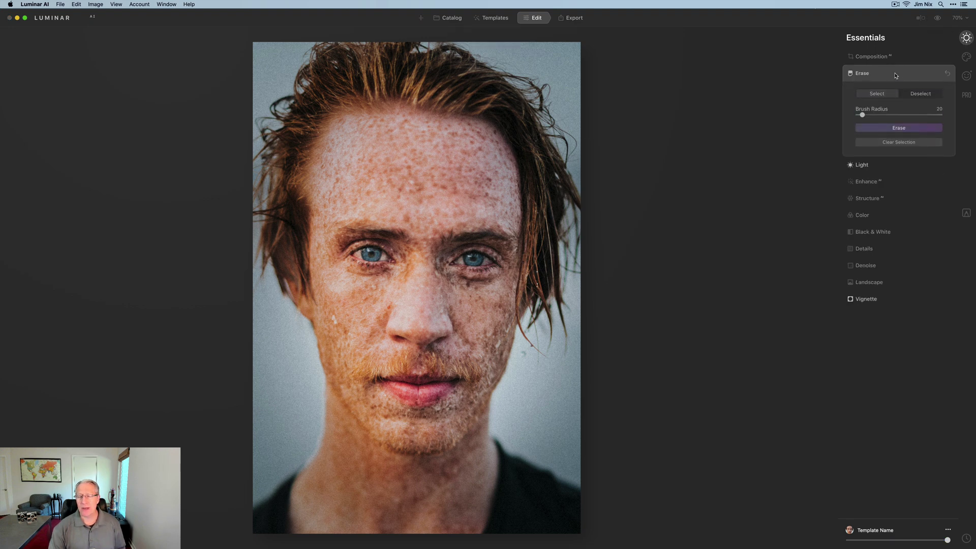
{"action": "left_click_drag", "start_coordinate": [862, 115], "coordinate": [863, 115]}
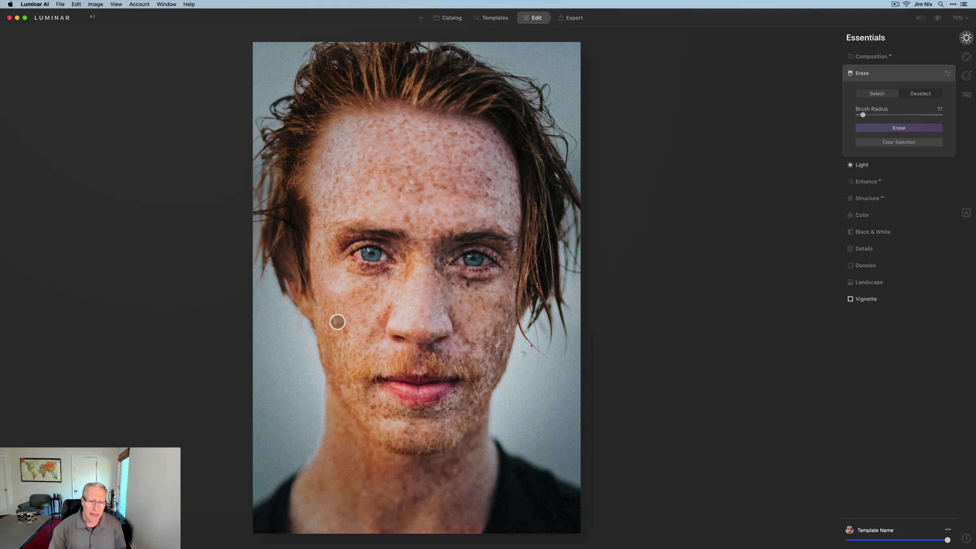
{"action": "left_click_drag", "start_coordinate": [335, 320], "coordinate": [337, 326]}
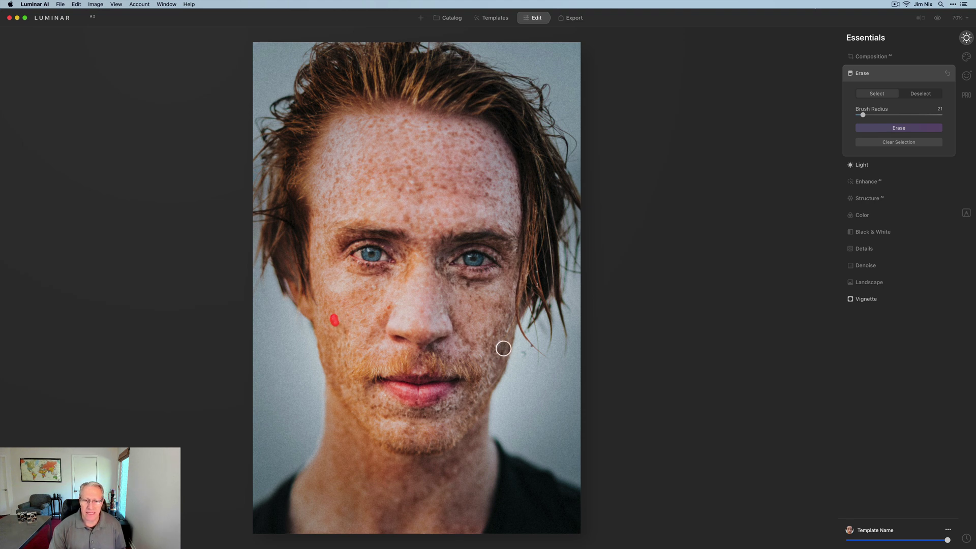
{"action": "left_click_drag", "start_coordinate": [504, 348], "coordinate": [498, 345]}
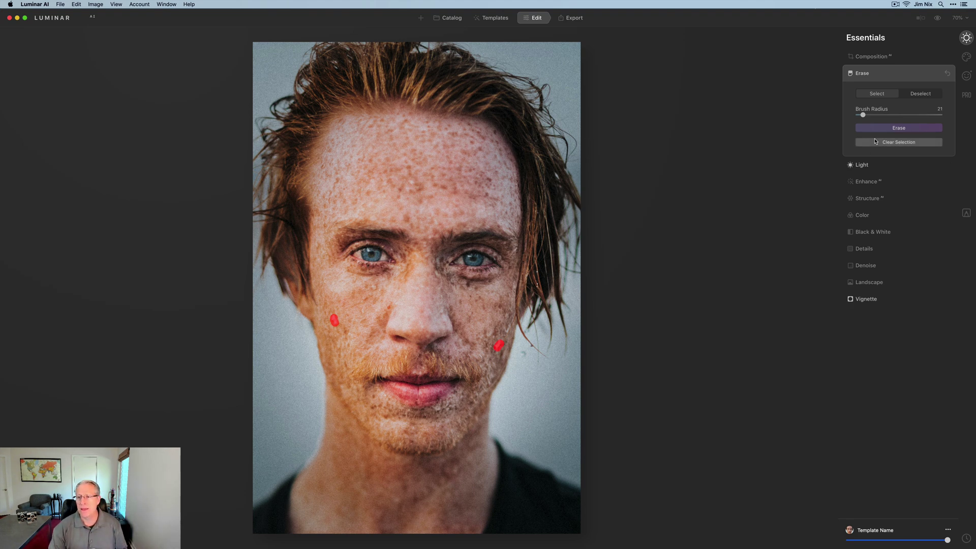
{"action": "left_click", "coordinate": [897, 130]}
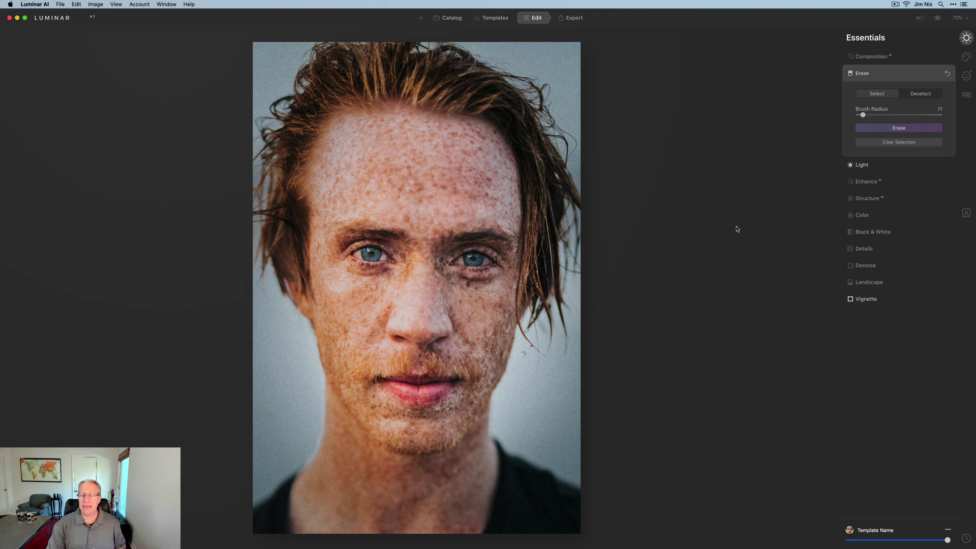
{"action": "left_click", "coordinate": [938, 19]}
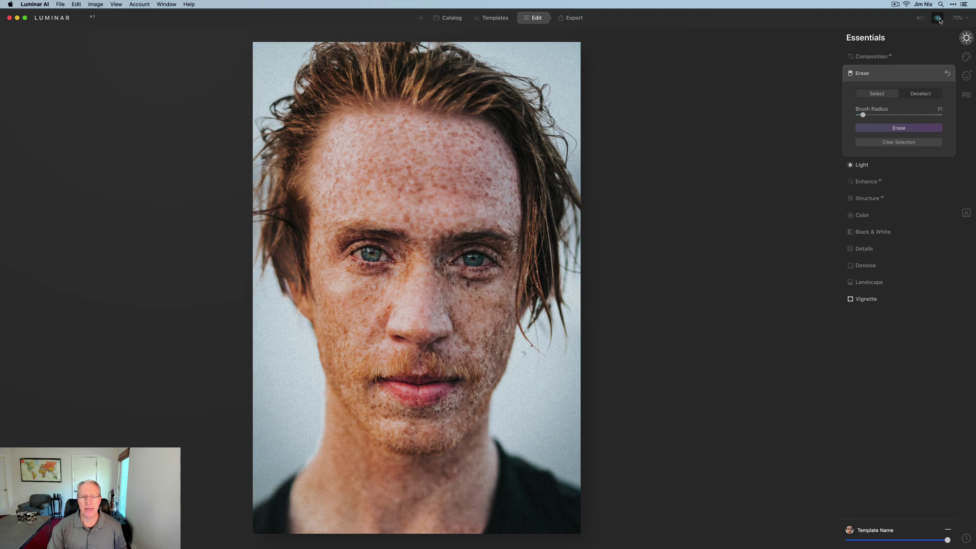
{"action": "left_click", "coordinate": [938, 18]}
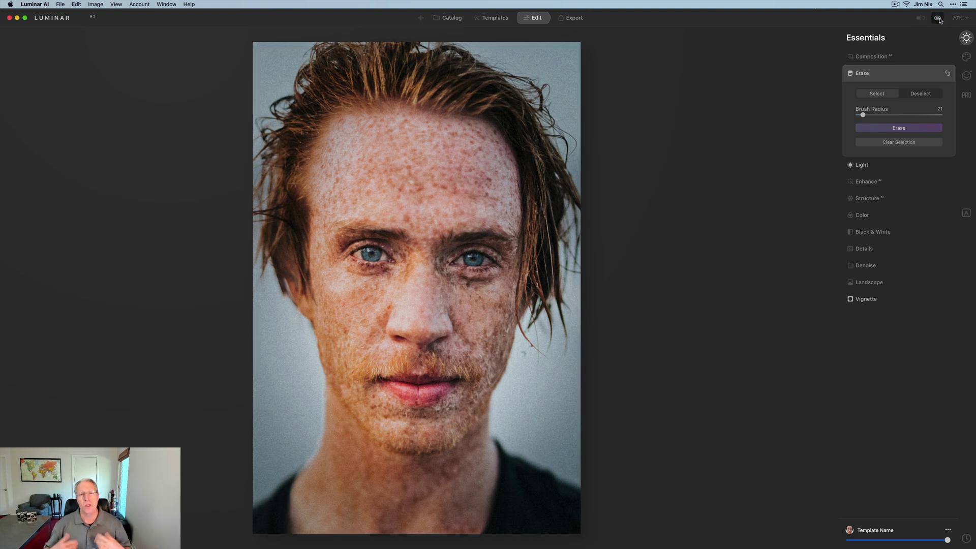